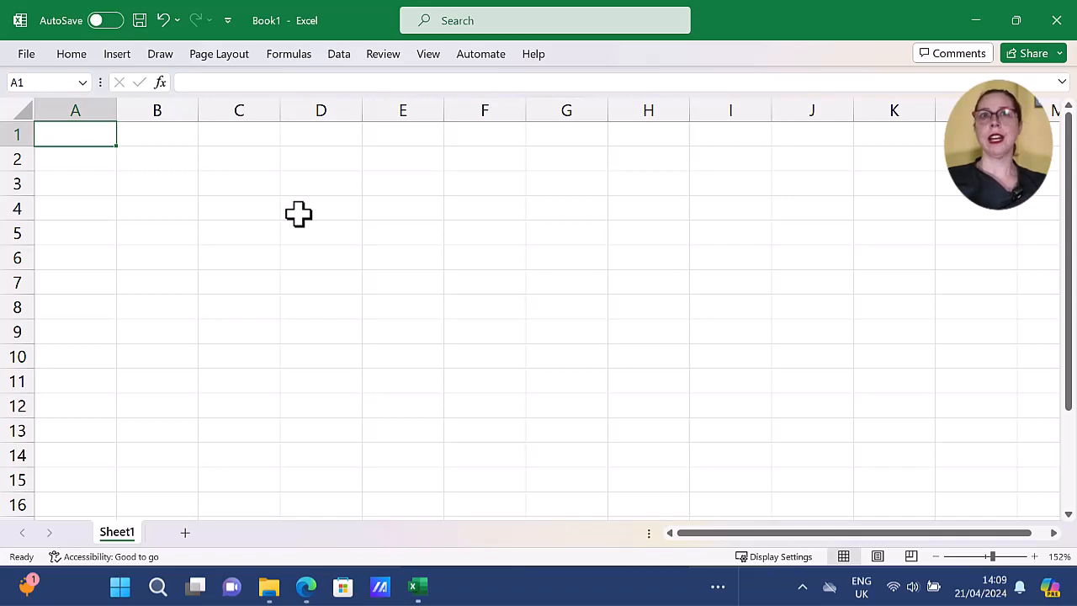
# Enter 1 and 2 in cells A1 and A2 and extend the number series down to A11.
pyautogui.write('1')
pyautogui.press('Return')
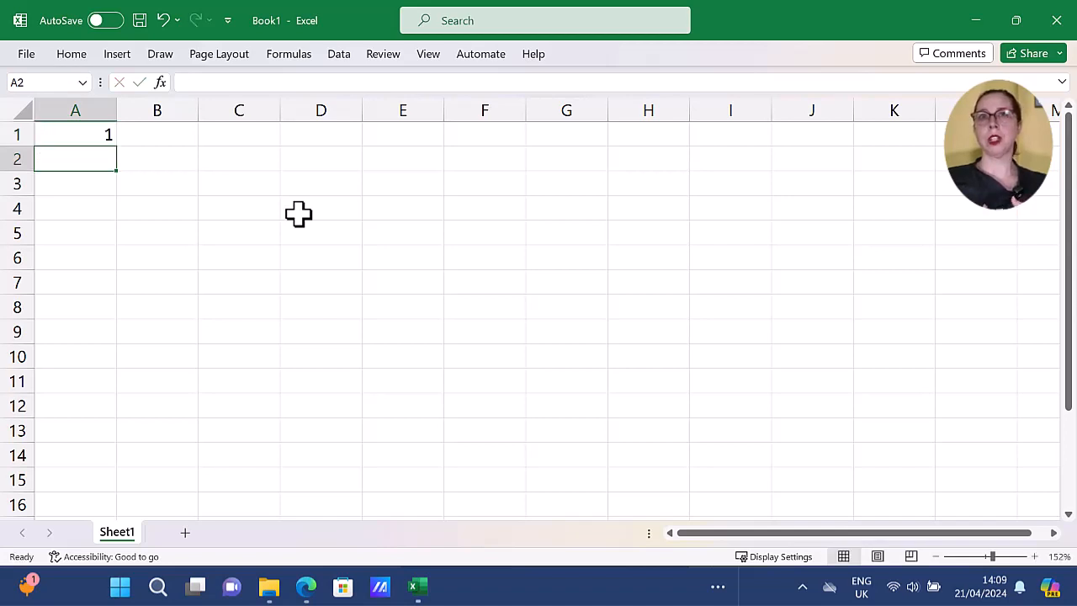
pyautogui.write('2')
pyautogui.press('Return')
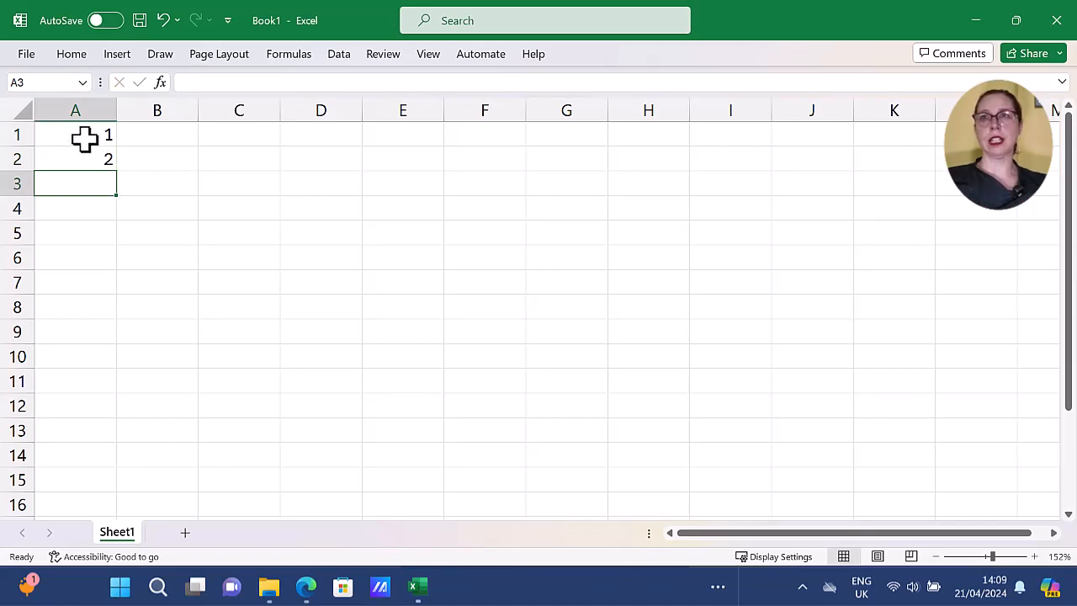
pyautogui.moveTo(83, 138); pyautogui.dragTo(81, 158)
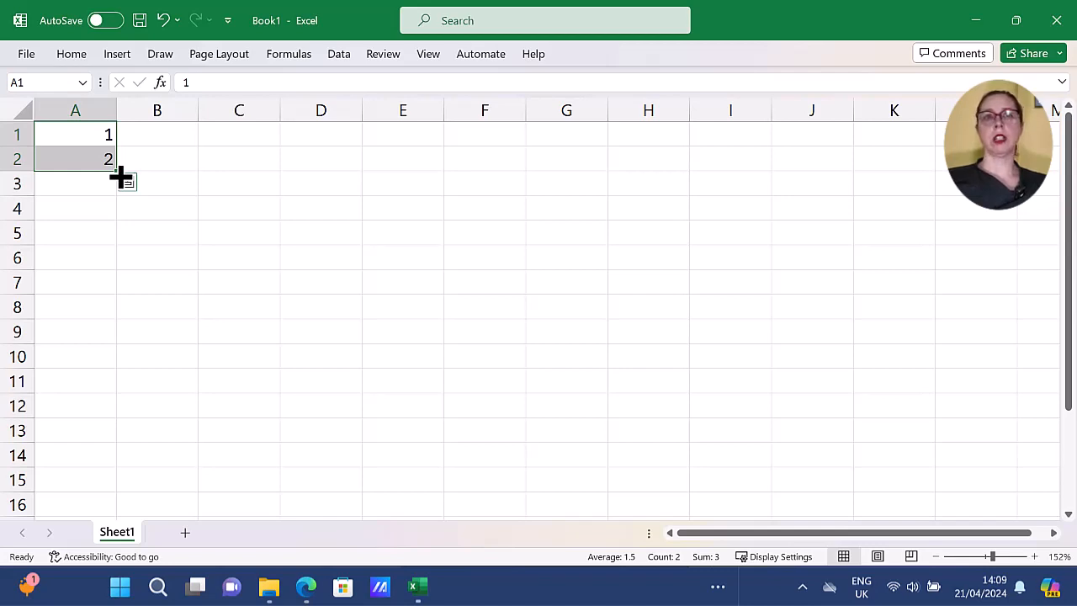
pyautogui.moveTo(120, 176); pyautogui.dragTo(119, 387)
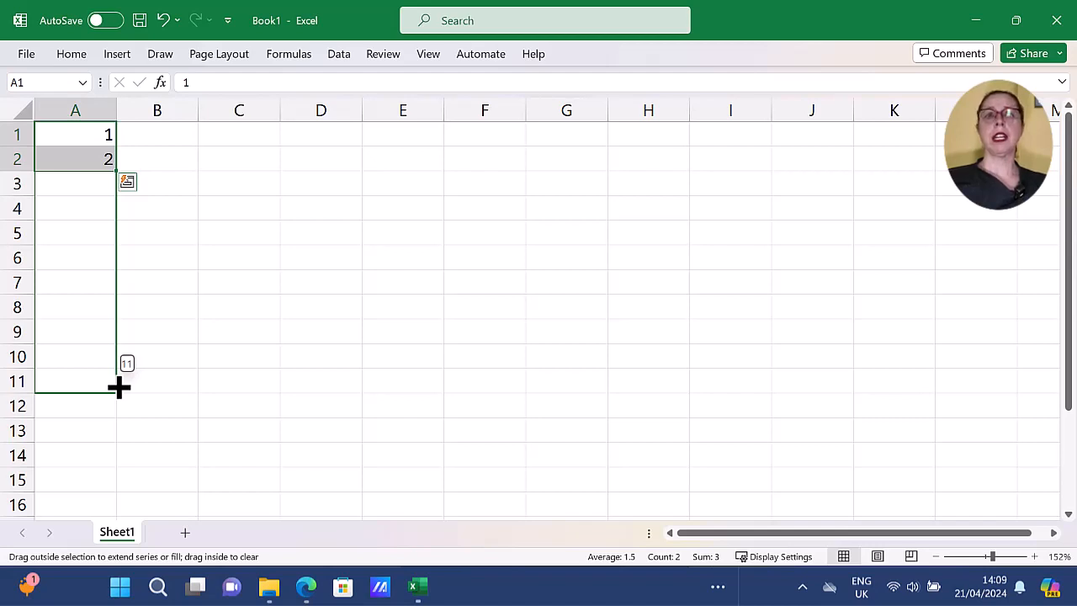
pyautogui.moveTo(119, 387); pyautogui.dragTo(119, 387)
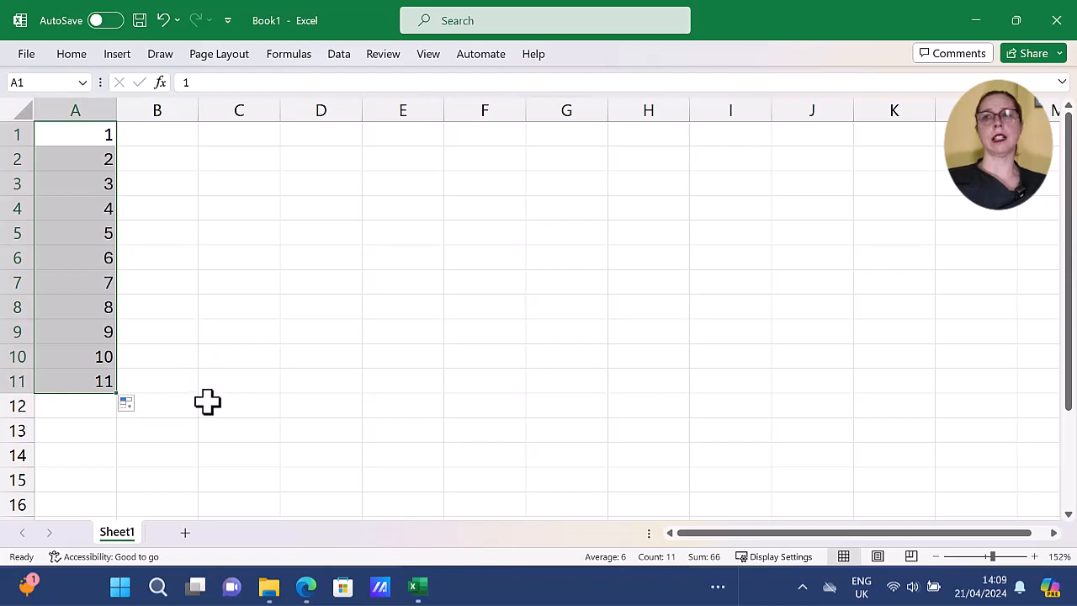
pyautogui.hotkey('ctrl', 'n')
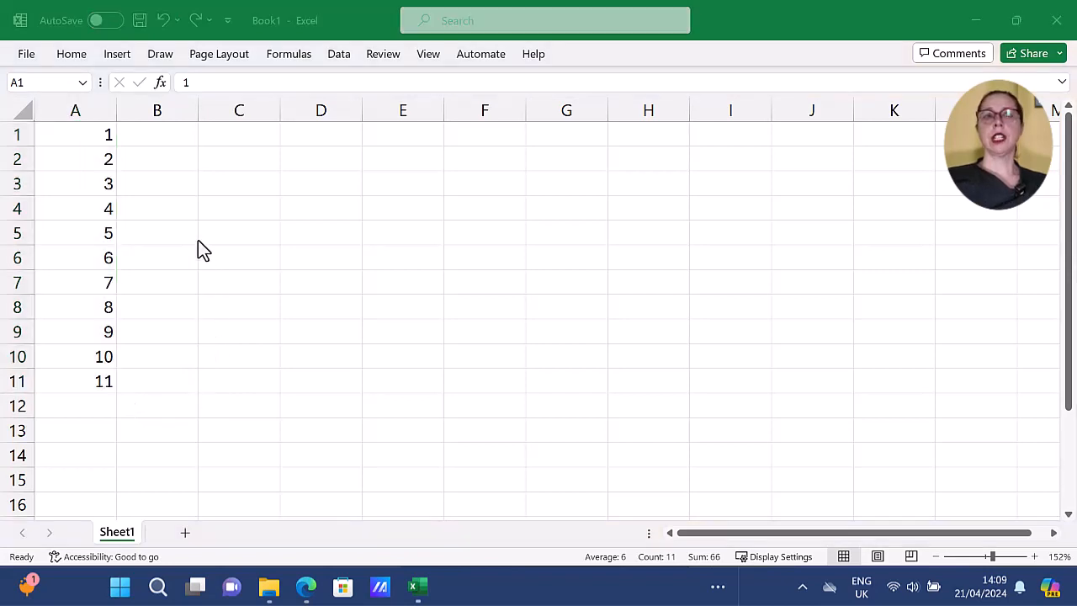
# Enter 3 and 6 in cells B1 and B2 and extend the series in steps of three down to B11.
pyautogui.click(168, 142)
pyautogui.click(168, 142)
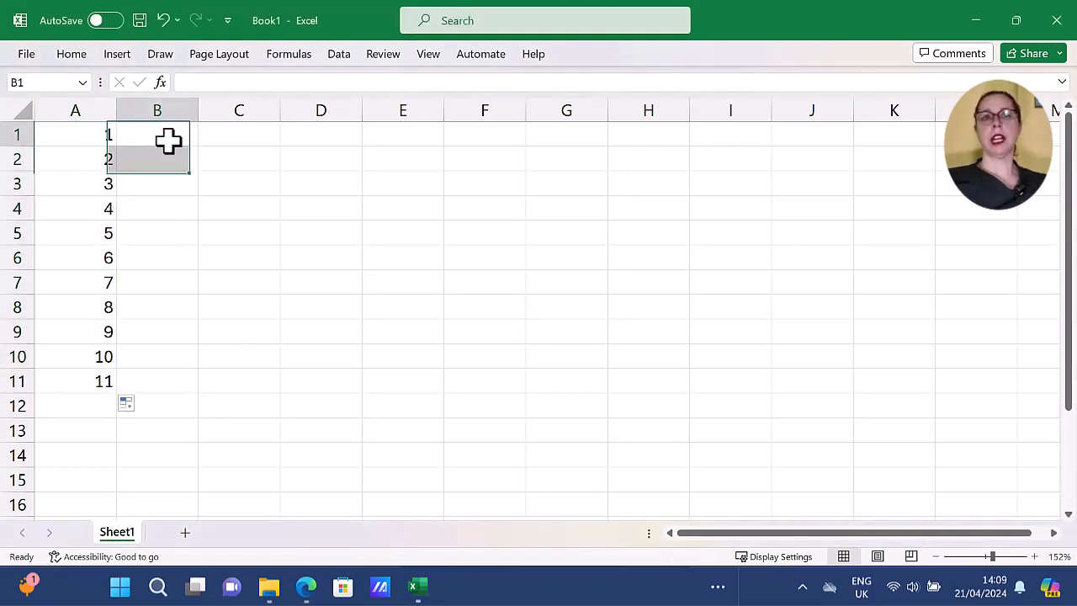
pyautogui.write('3')
pyautogui.press('Return')
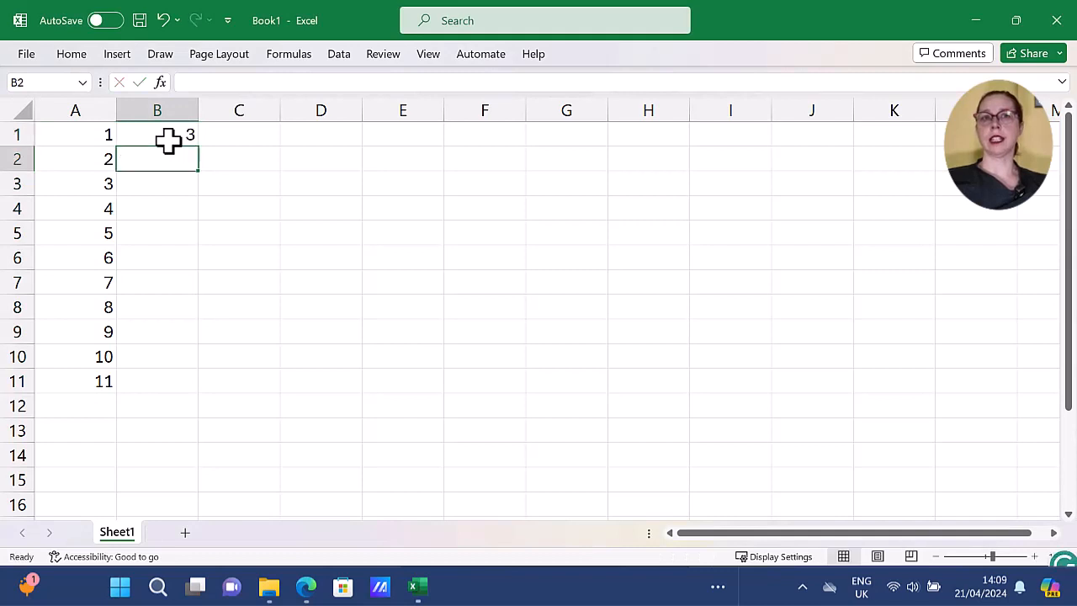
pyautogui.write('6')
pyautogui.press('Return')
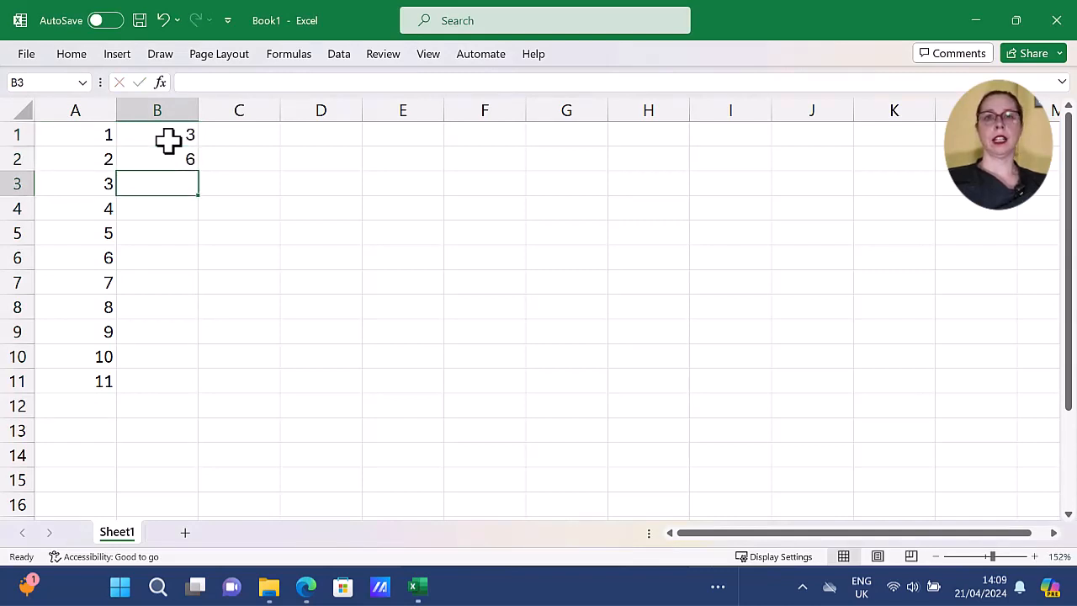
pyautogui.moveTo(168, 142); pyautogui.dragTo(203, 402)
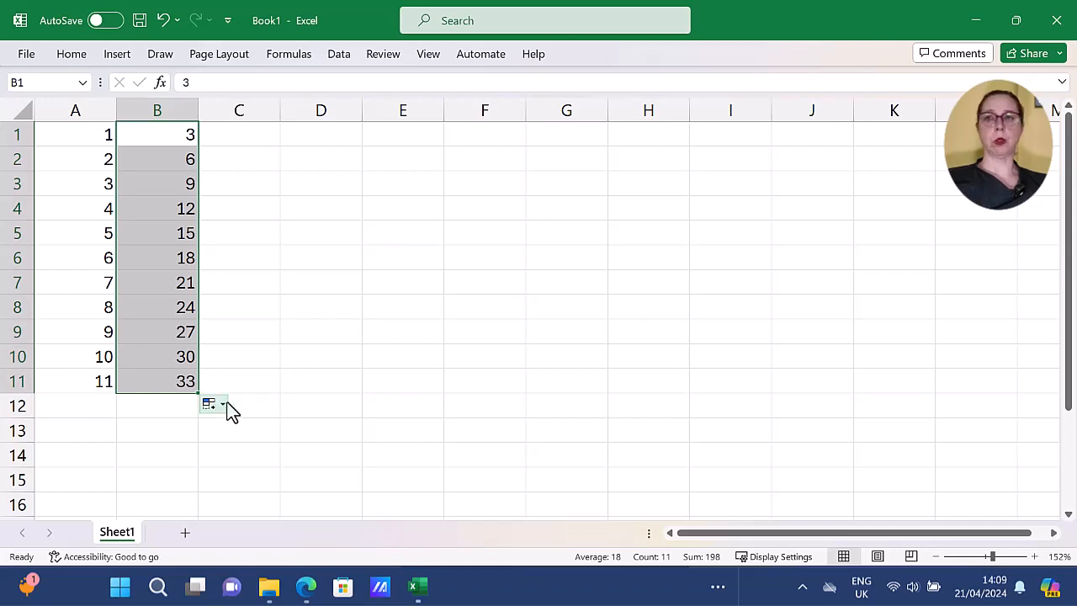
# Enter 1 and 2 in cells C1 and C2 and auto-fill the series down to C11, matching the adjacent column's length.
pyautogui.click(246, 141)
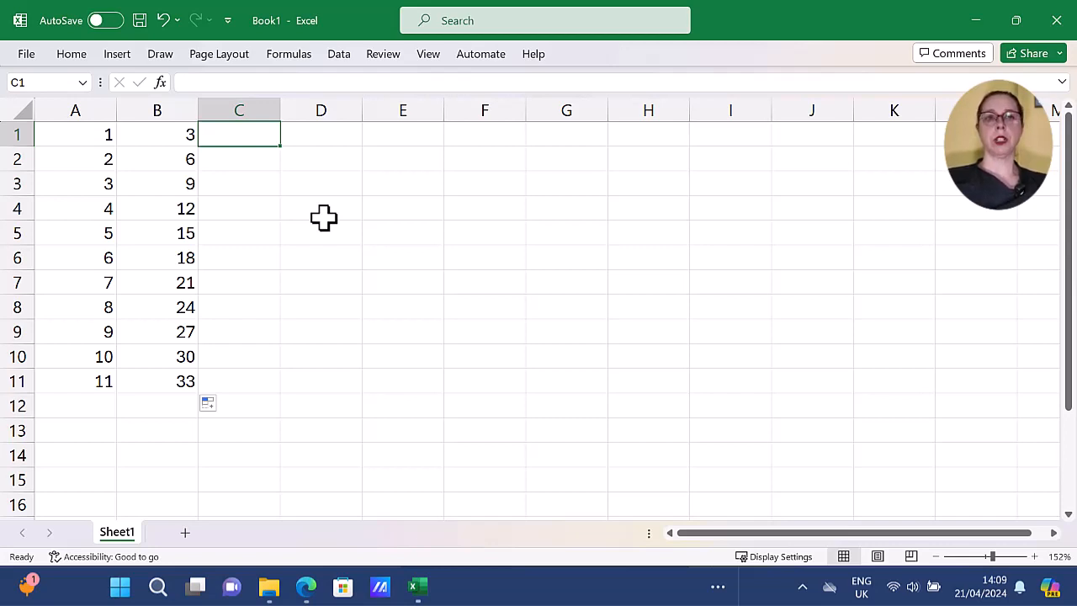
pyautogui.write('1')
pyautogui.press('Return')
pyautogui.write('2')
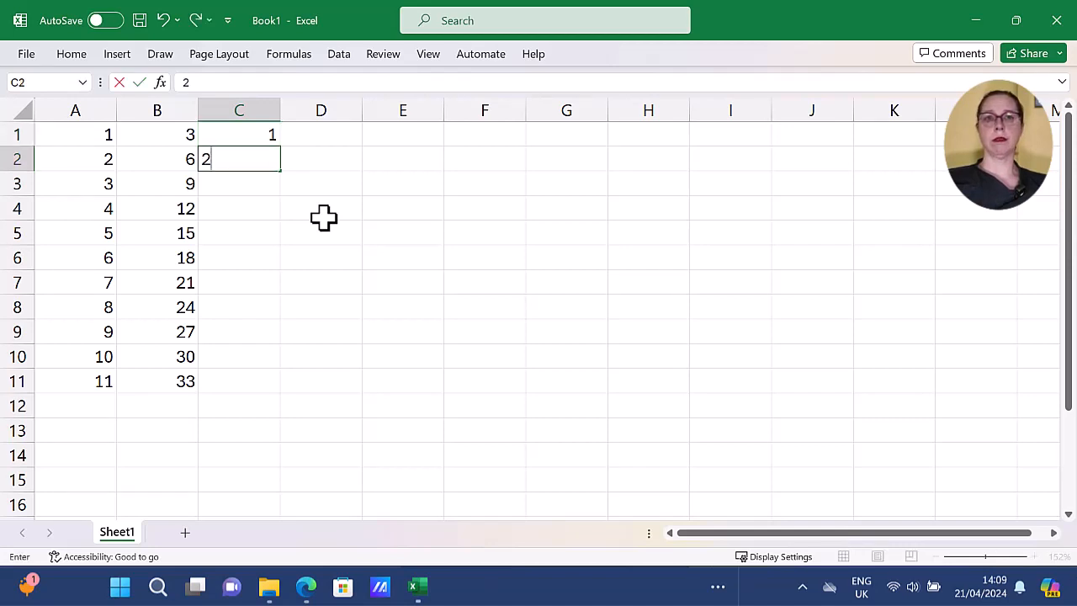
pyautogui.press('Return')
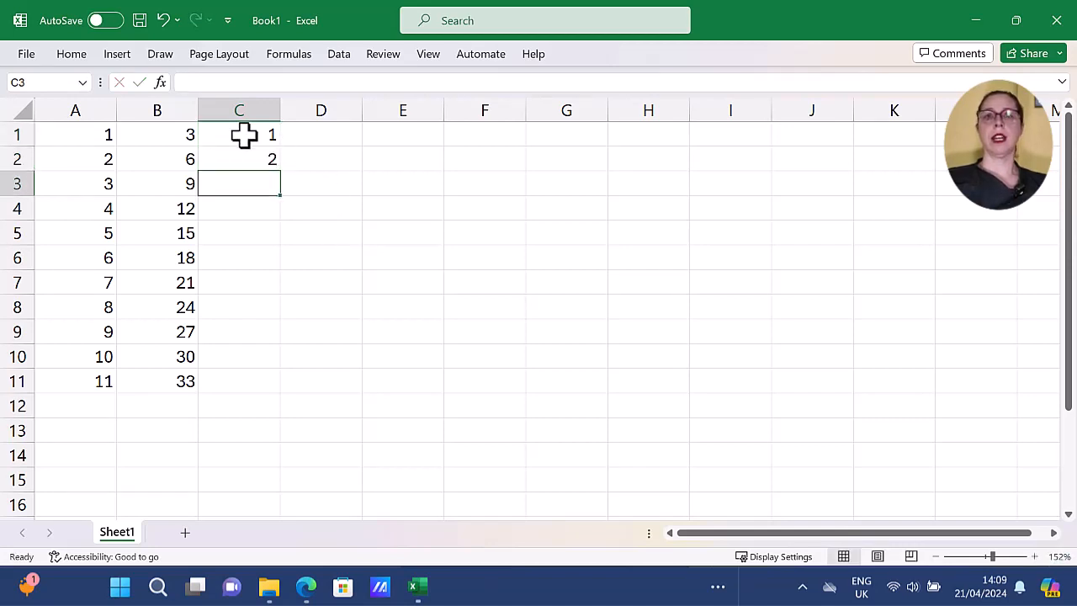
pyautogui.moveTo(243, 137); pyautogui.dragTo(235, 159)
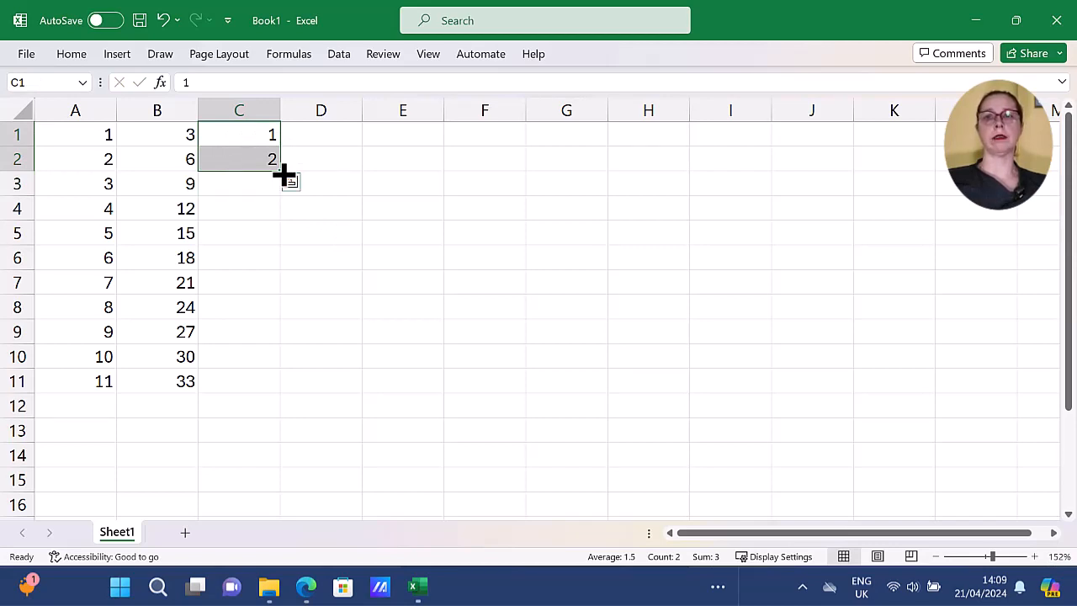
pyautogui.doubleClick(281, 171)
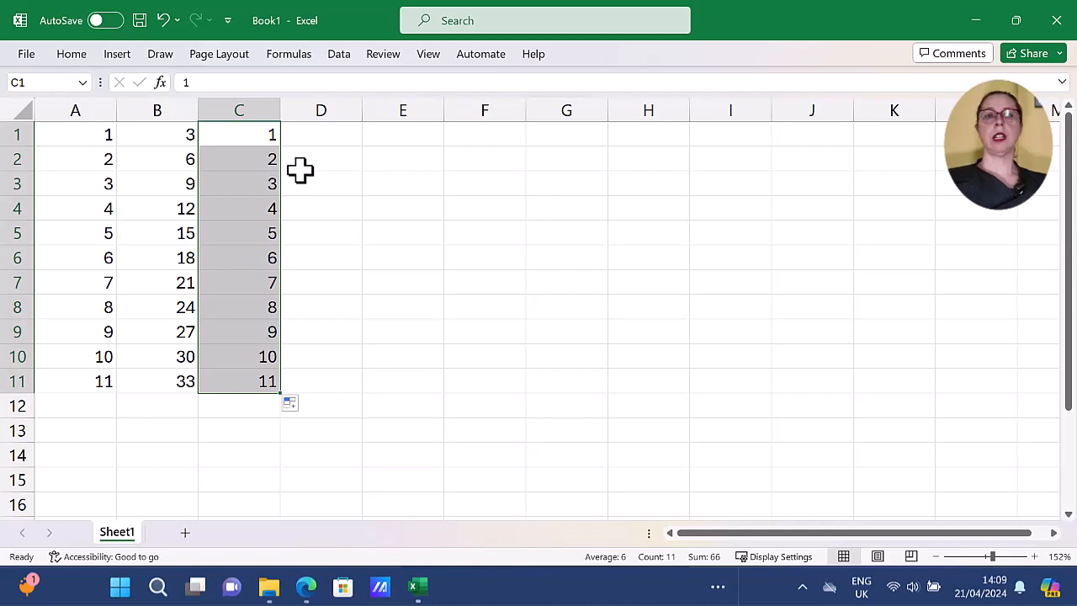
# Enter Hello in cell D1 and auto-fill the same text down to D11.
pyautogui.click(293, 140)
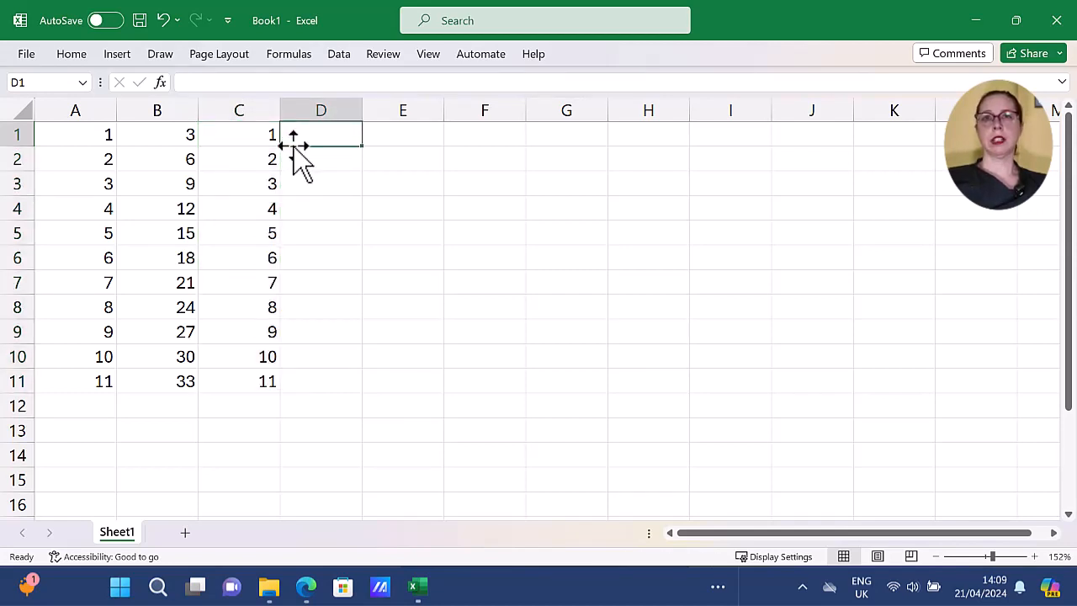
pyautogui.write('Hello')
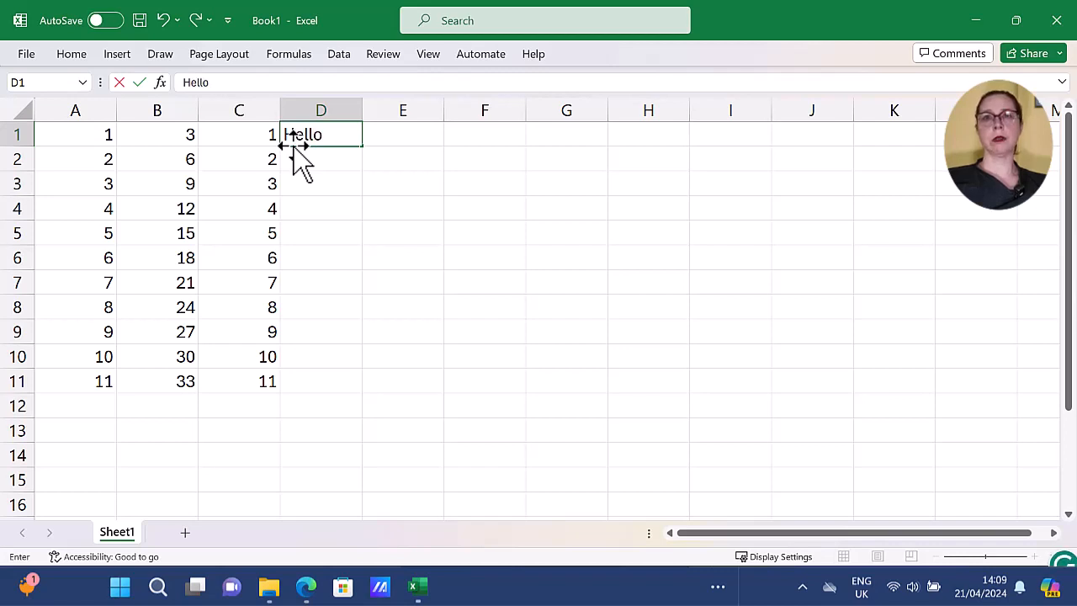
pyautogui.press('Return')
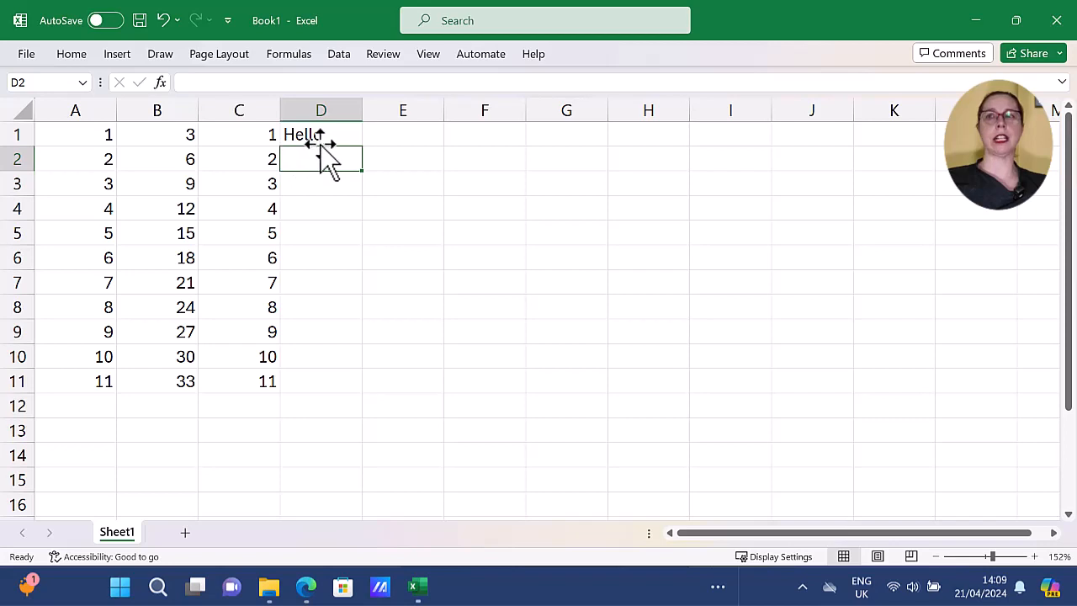
pyautogui.click(320, 139)
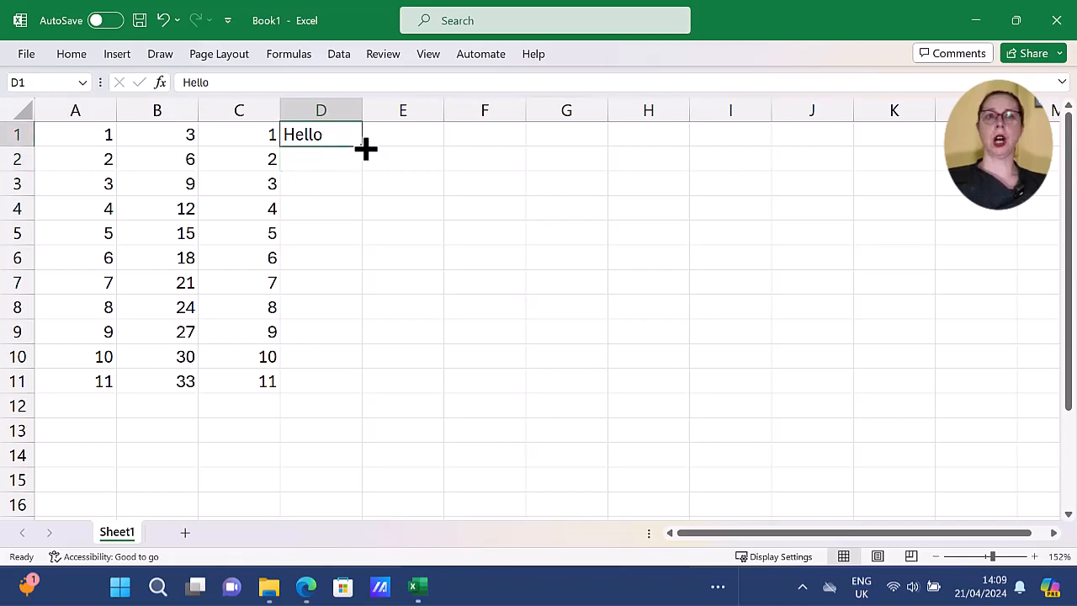
pyautogui.doubleClick(362, 147)
# Enter two different first names in cells E1 and E2 and fill them as an alternating pattern down to E11.
pyautogui.click(387, 140)
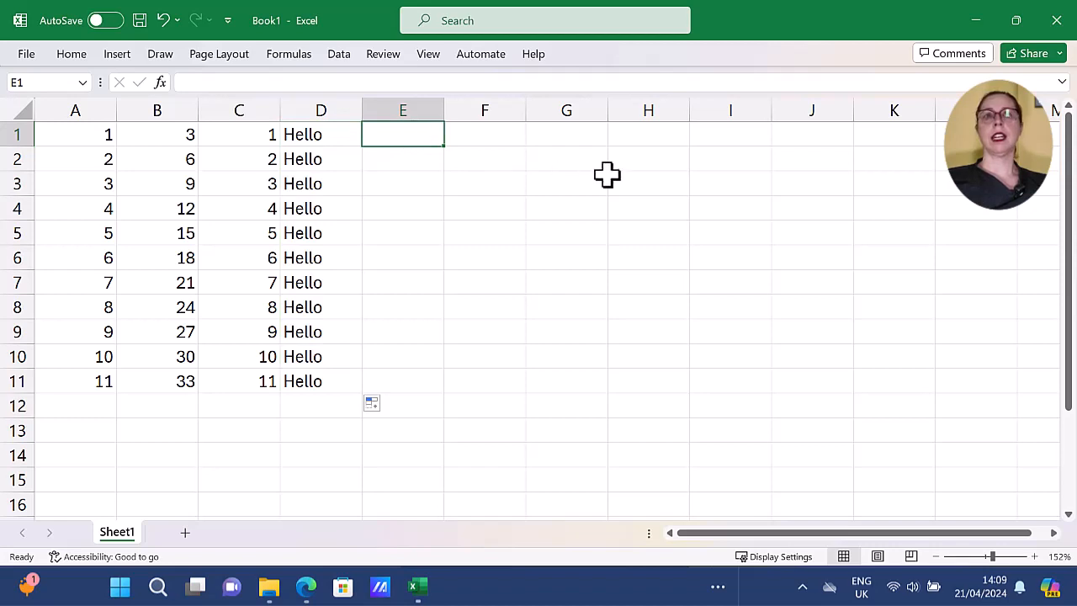
pyautogui.write('George')
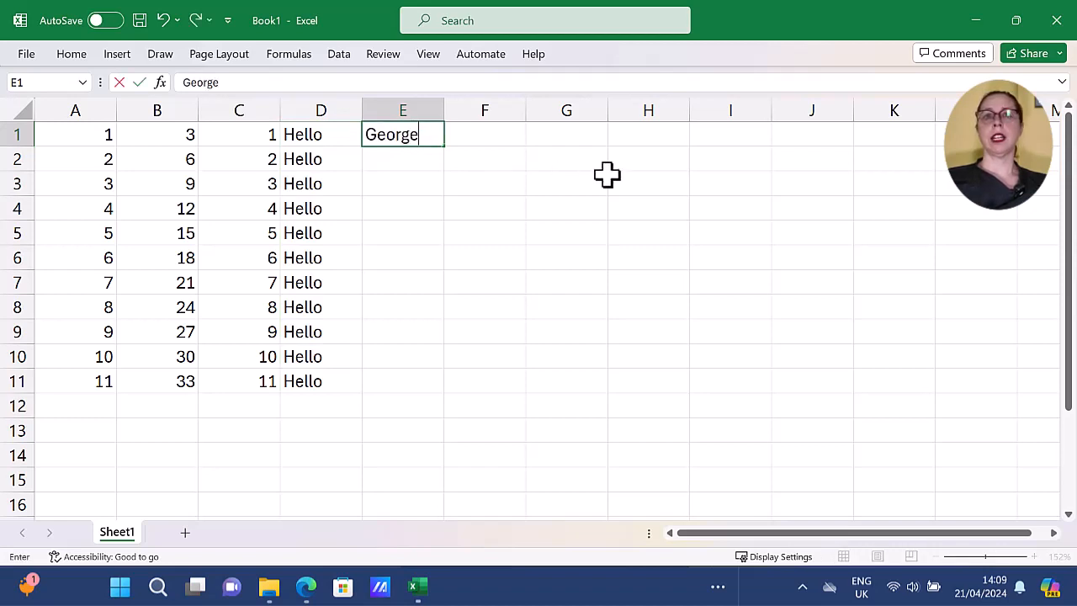
pyautogui.press('Return')
pyautogui.write('Fred')
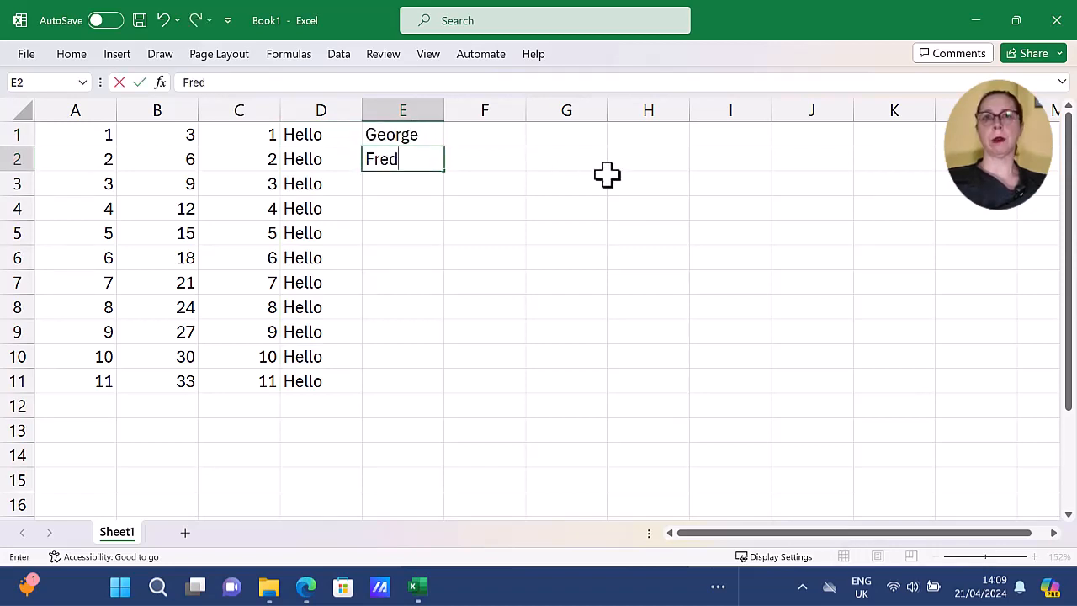
pyautogui.press('Return')
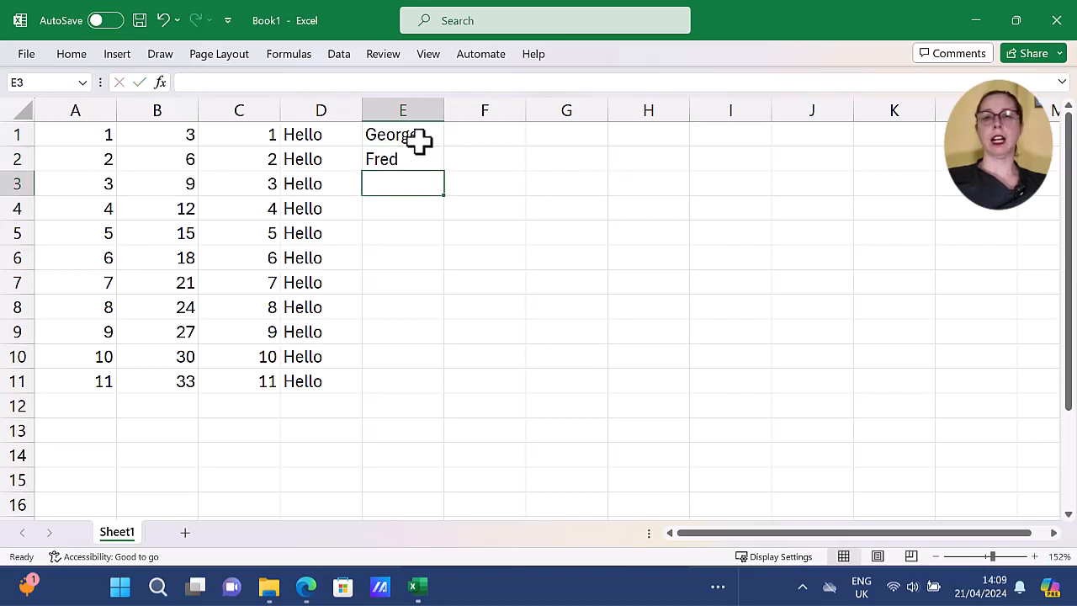
pyautogui.moveTo(418, 140); pyautogui.dragTo(449, 402)
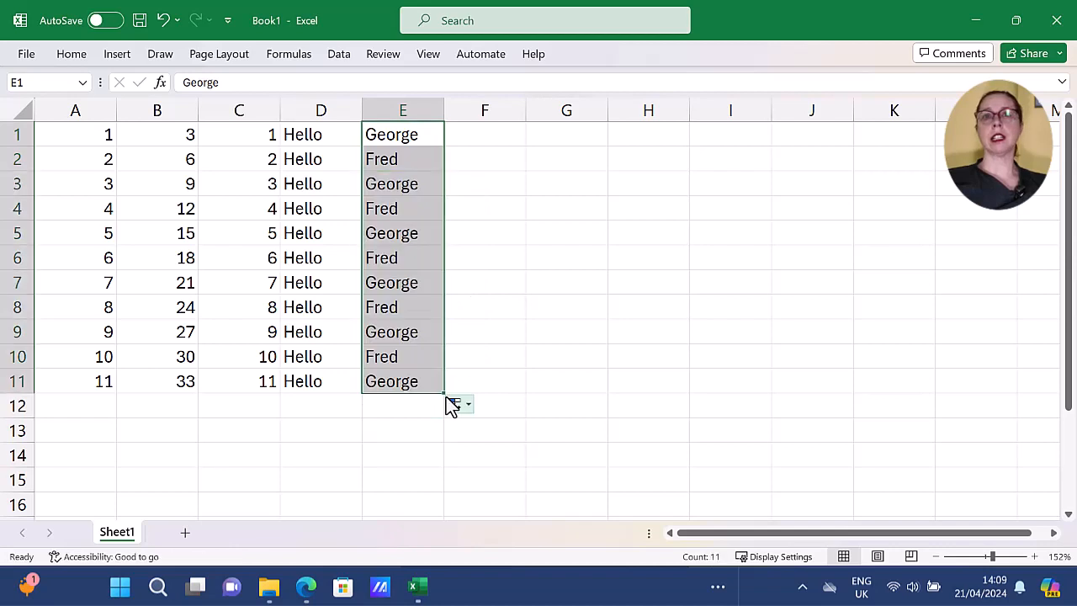
pyautogui.click(470, 380)
# Enter January in cell F1 and fill the full month names down to F14.
pyautogui.click(508, 135)
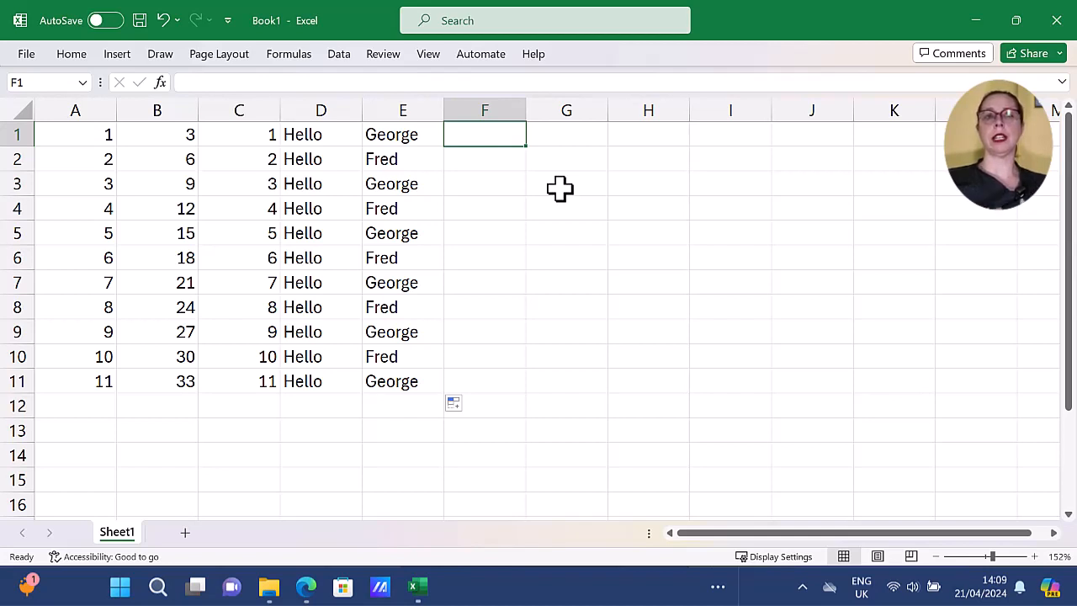
pyautogui.write('January')
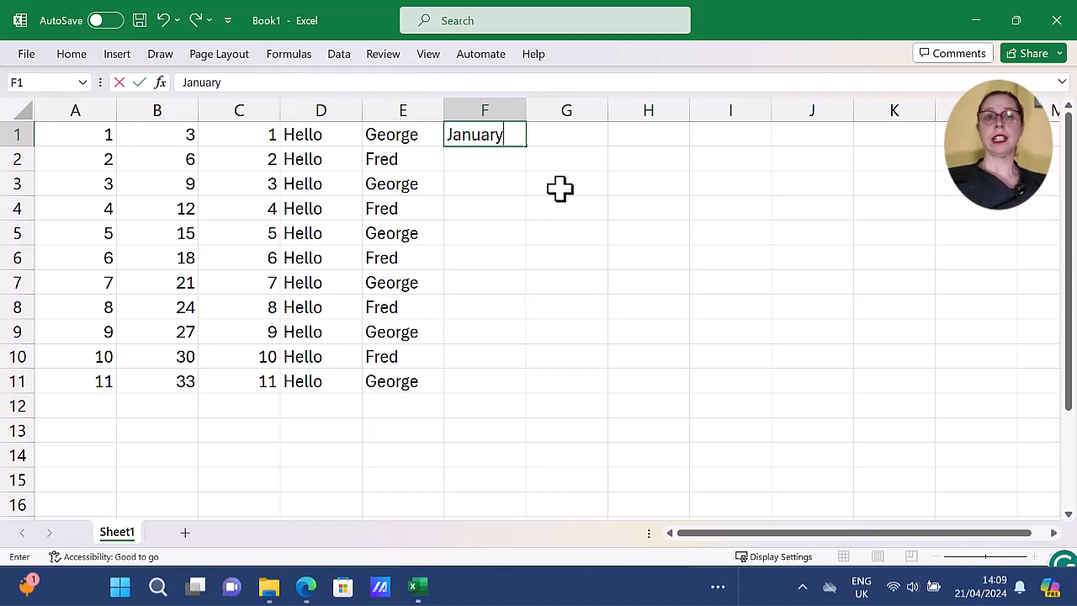
pyautogui.press('Return')
pyautogui.click(520, 139)
pyautogui.moveTo(524, 145); pyautogui.dragTo(500, 468)
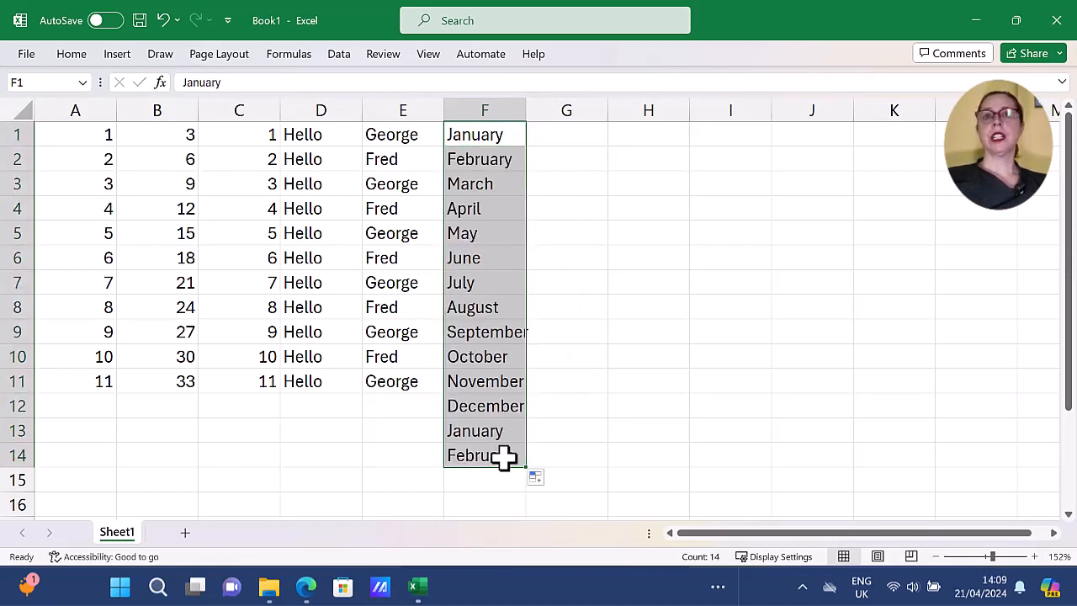
# Enter Jan in cell G1 and fill the abbreviated month names down to G14.
pyautogui.click(585, 138)
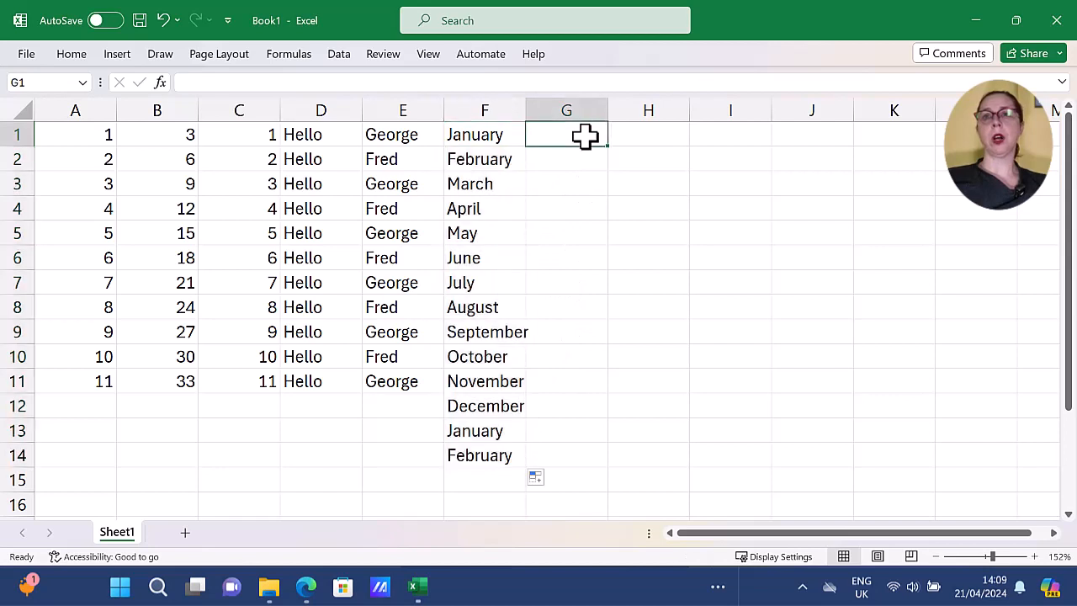
pyautogui.write('Jan')
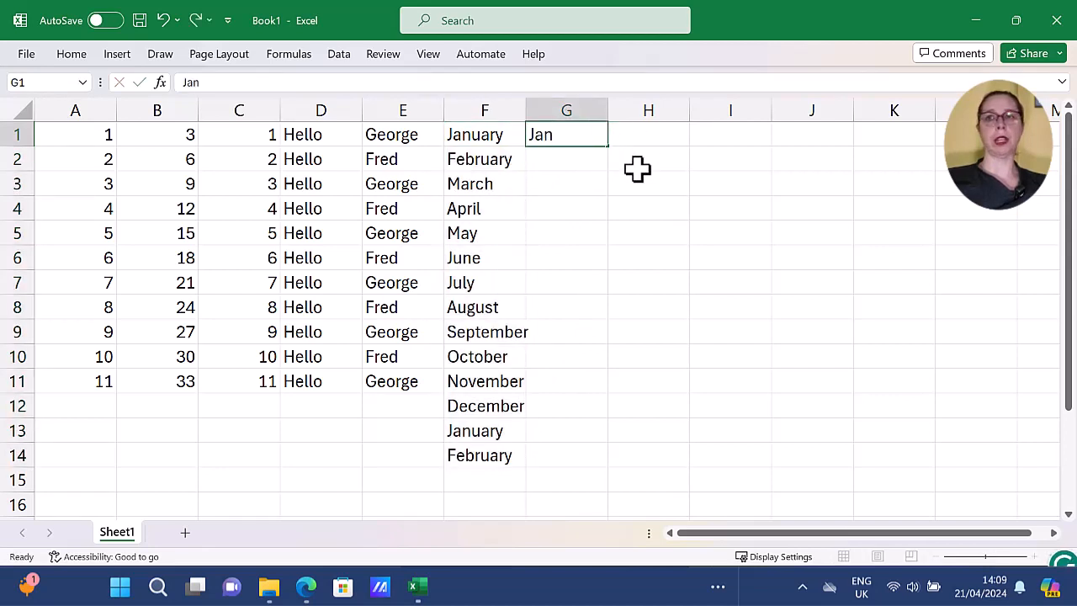
pyautogui.press('Return')
pyautogui.click(588, 140)
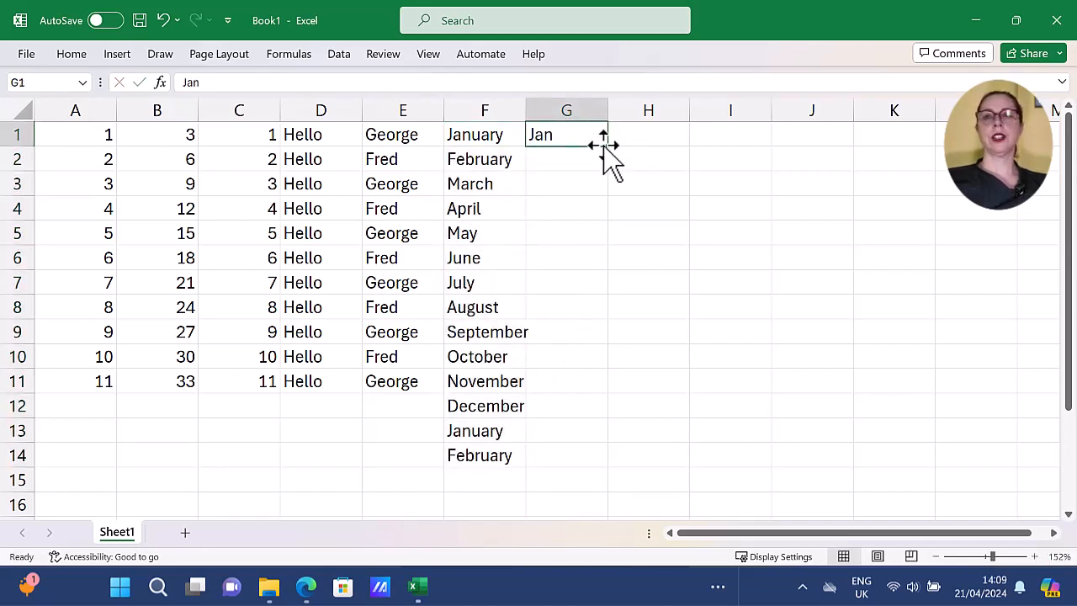
pyautogui.moveTo(608, 146); pyautogui.dragTo(589, 474)
# Enter June in cell H1 and auto-fill the full month names from there down to H14.
pyautogui.click(684, 137)
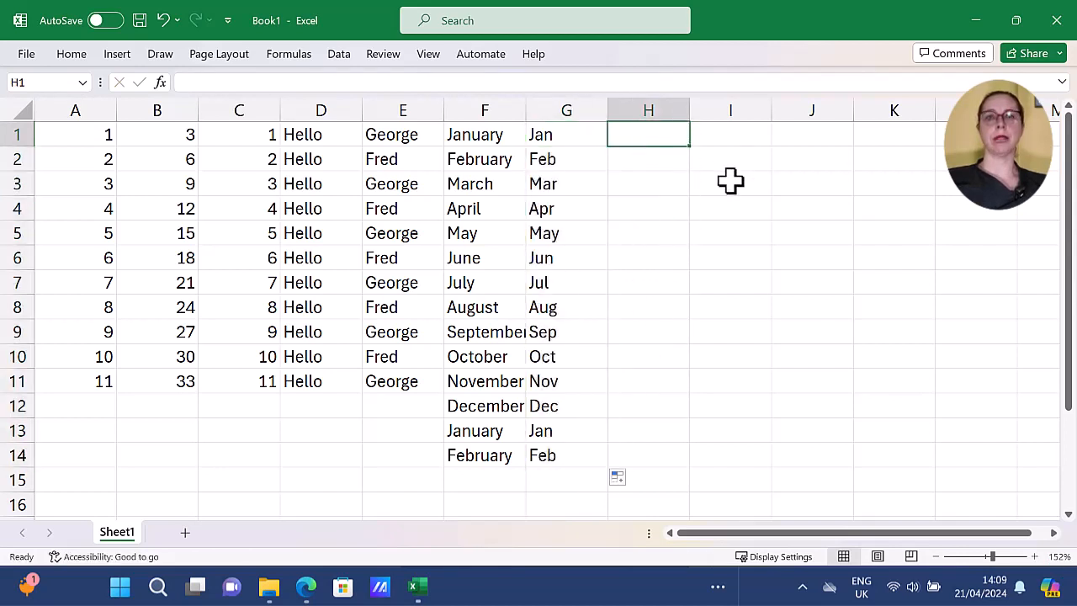
pyautogui.write('June')
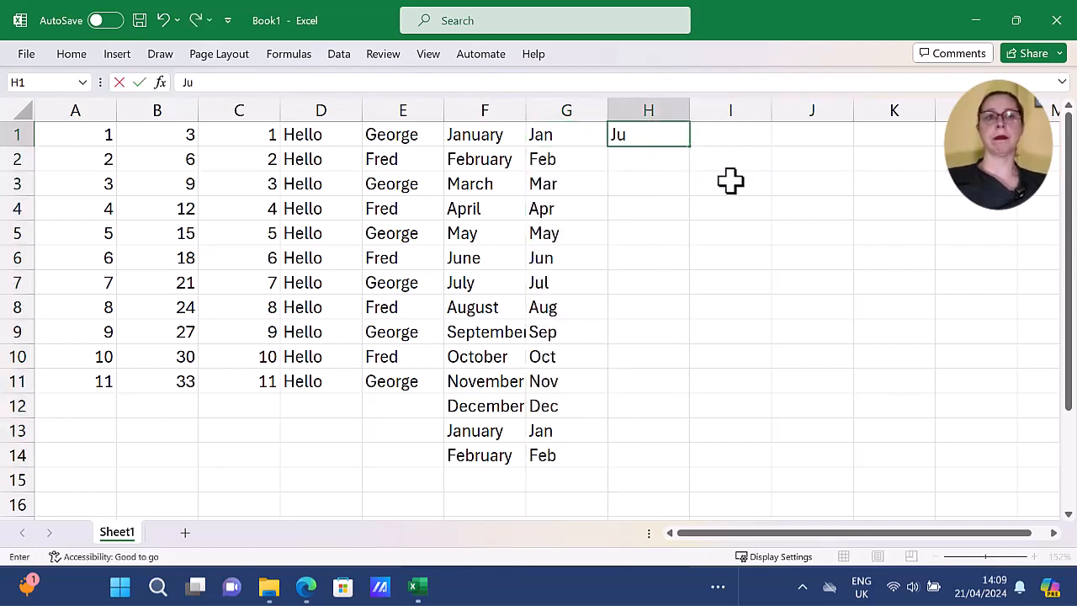
pyautogui.doubleClick(690, 149)
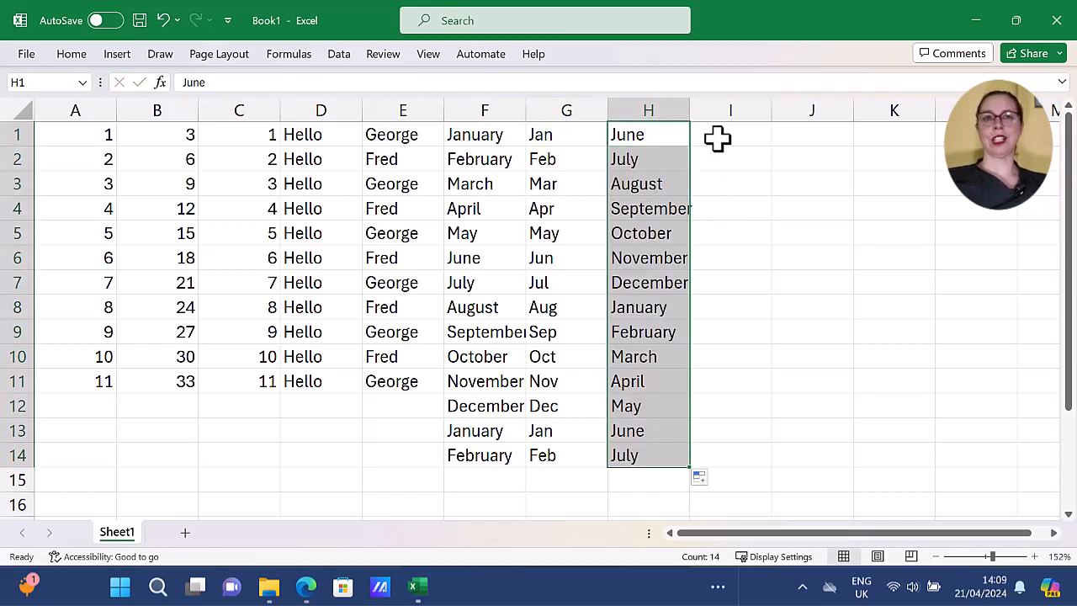
# Enter Jun in cell I1 and auto-fill the abbreviated month names from there down to I14.
pyautogui.click(714, 139)
pyautogui.write('Jun')
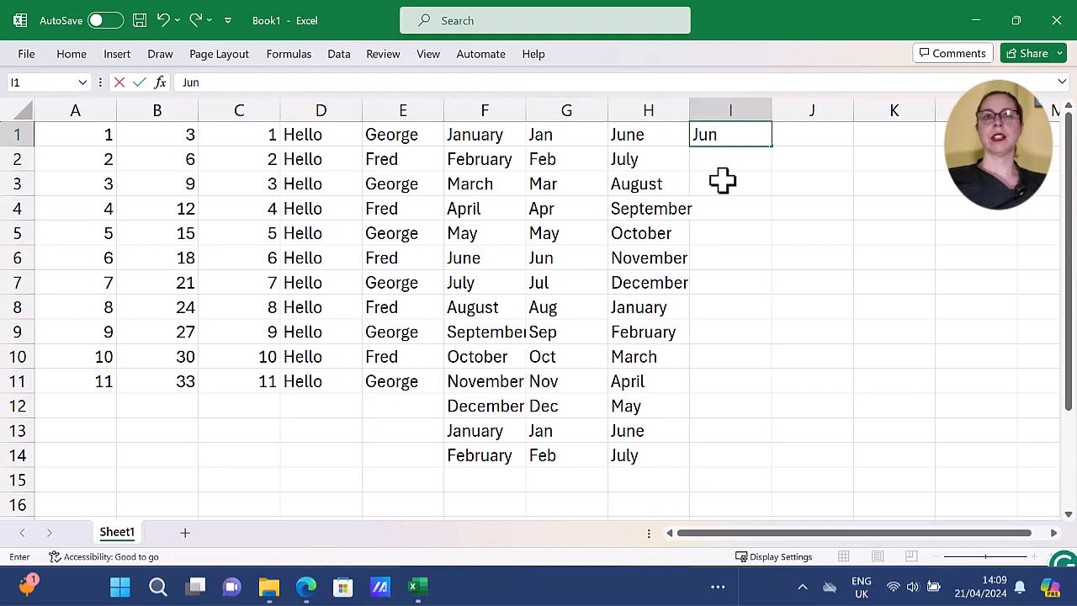
pyautogui.doubleClick(771, 148)
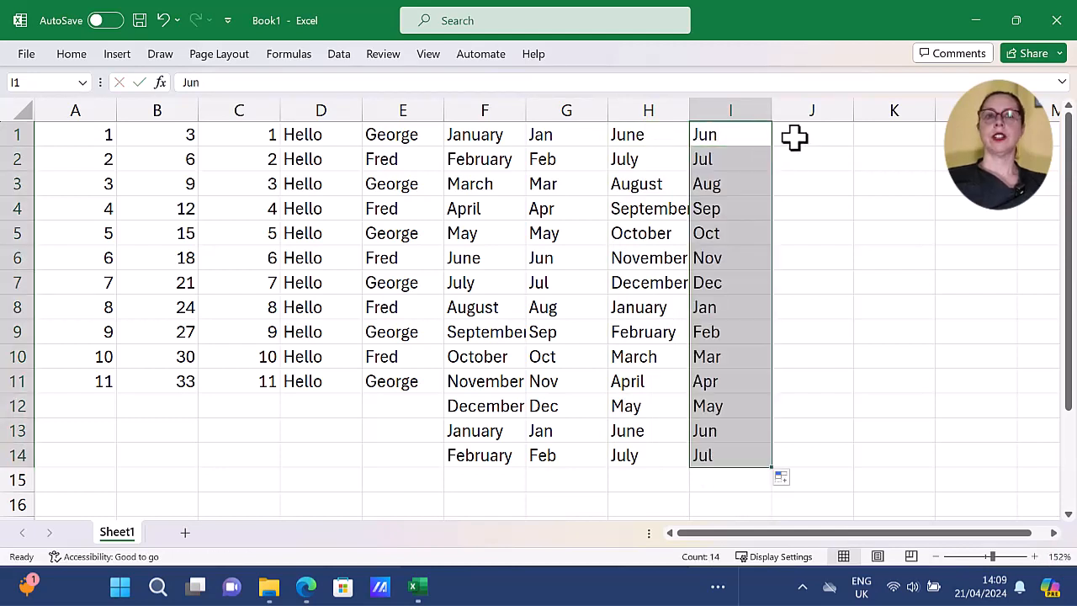
# Enter Monday in cell J1 and auto-fill the full weekday names down to J14.
pyautogui.click(793, 139)
pyautogui.write('Monday')
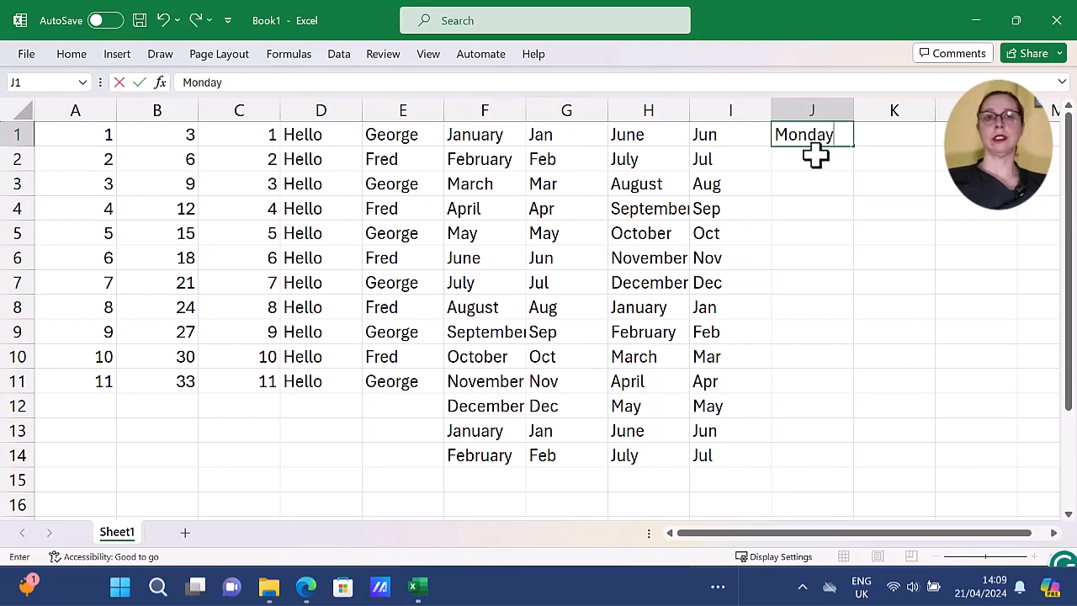
pyautogui.doubleClick(854, 148)
# Enter Tue in cell K1 and auto-fill the abbreviated weekday names down to K14.
pyautogui.click(869, 140)
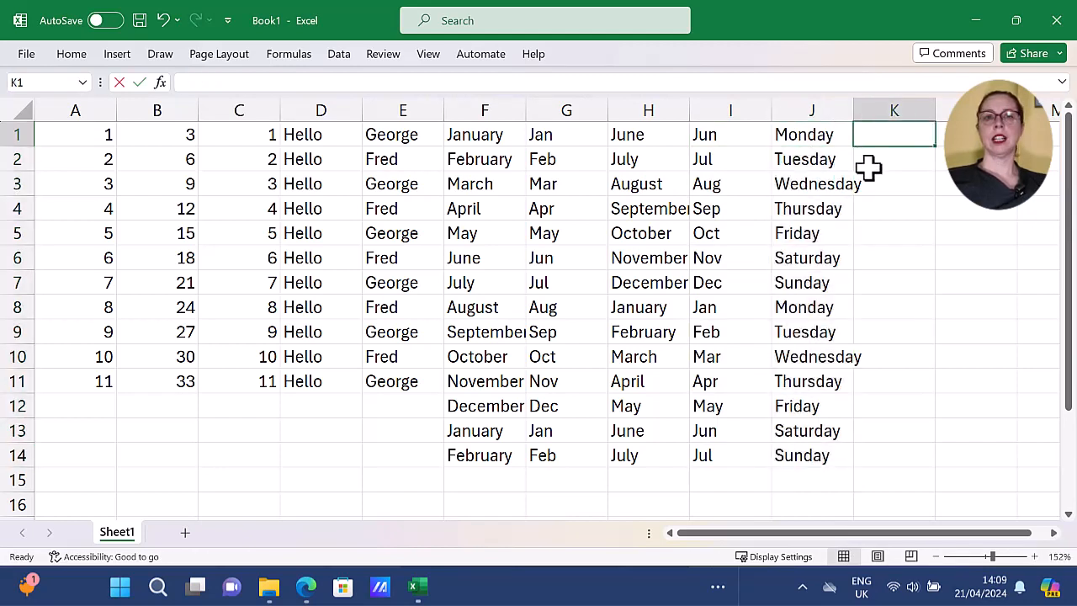
pyautogui.write('Tue')
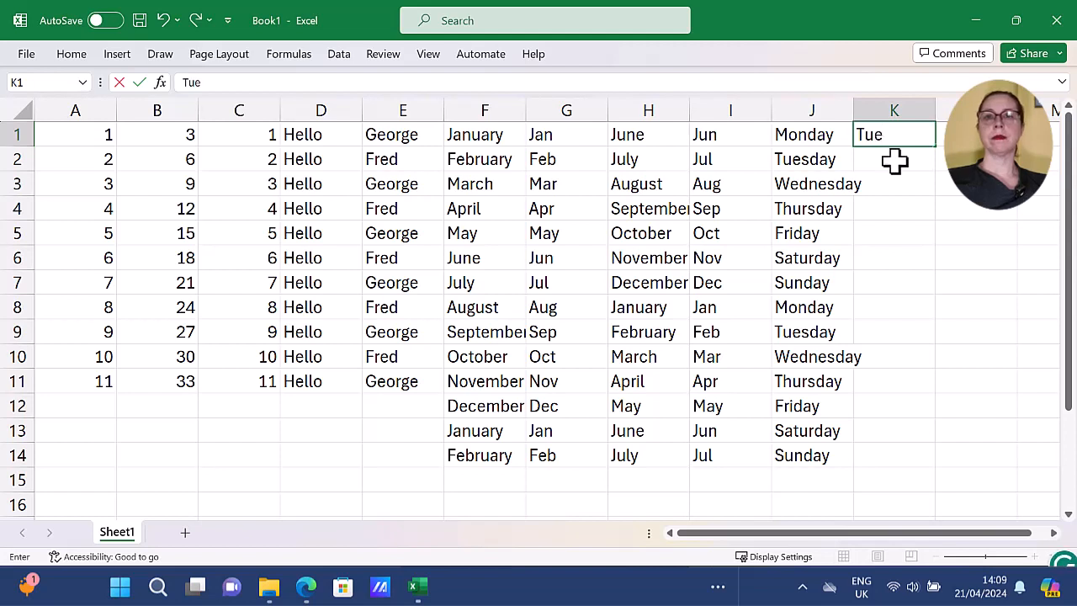
pyautogui.doubleClick(936, 148)
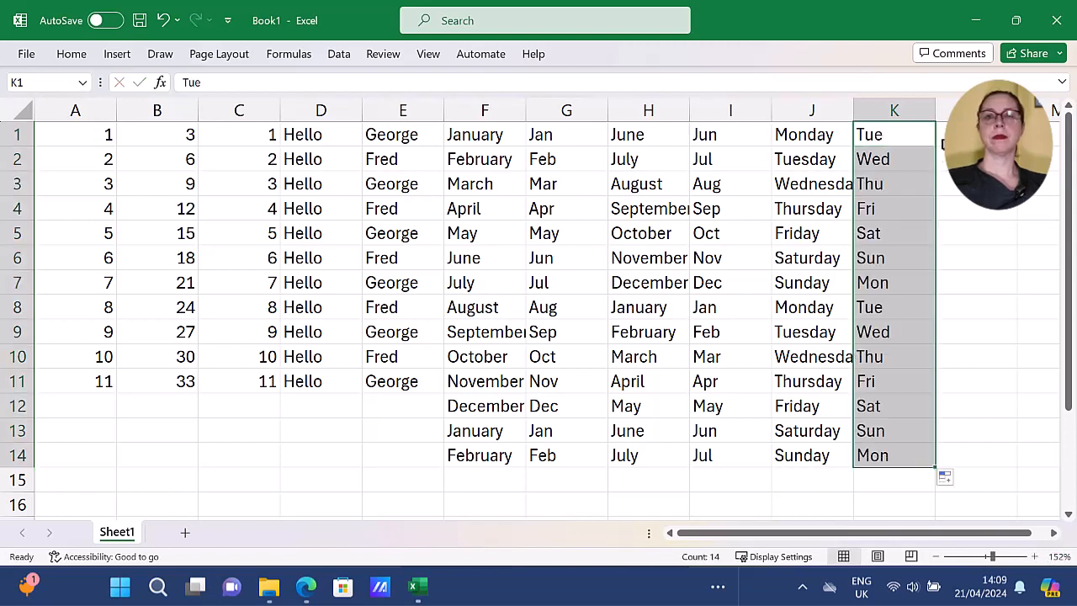
pyautogui.click(940, 142)
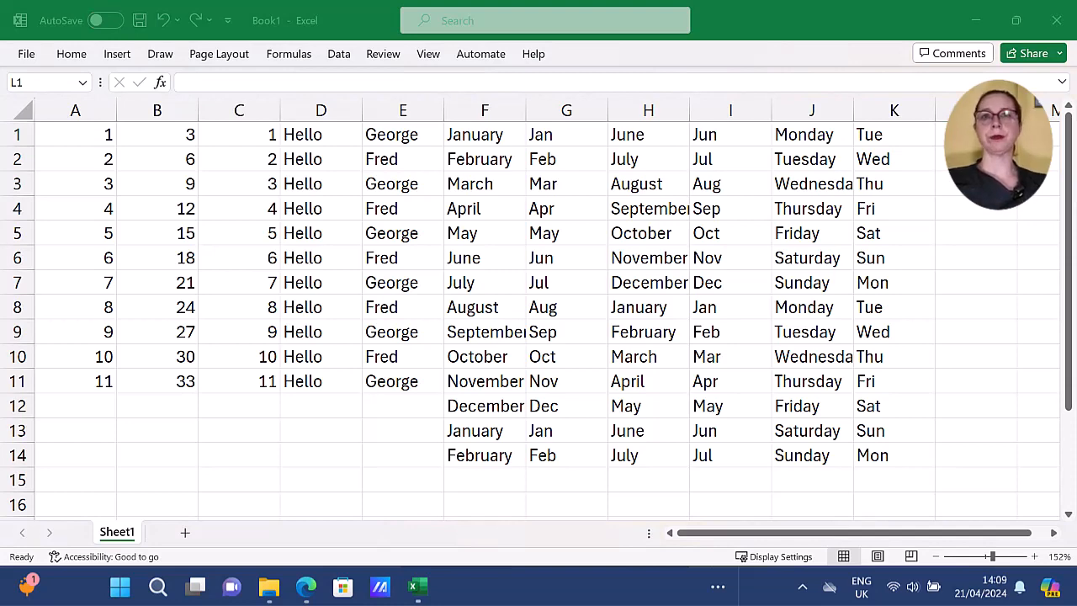
# Enter Qtr1 in cell A17 and auto-fill the quarter labels across the row to D17.
pyautogui.scroll(-2, 760, 430)
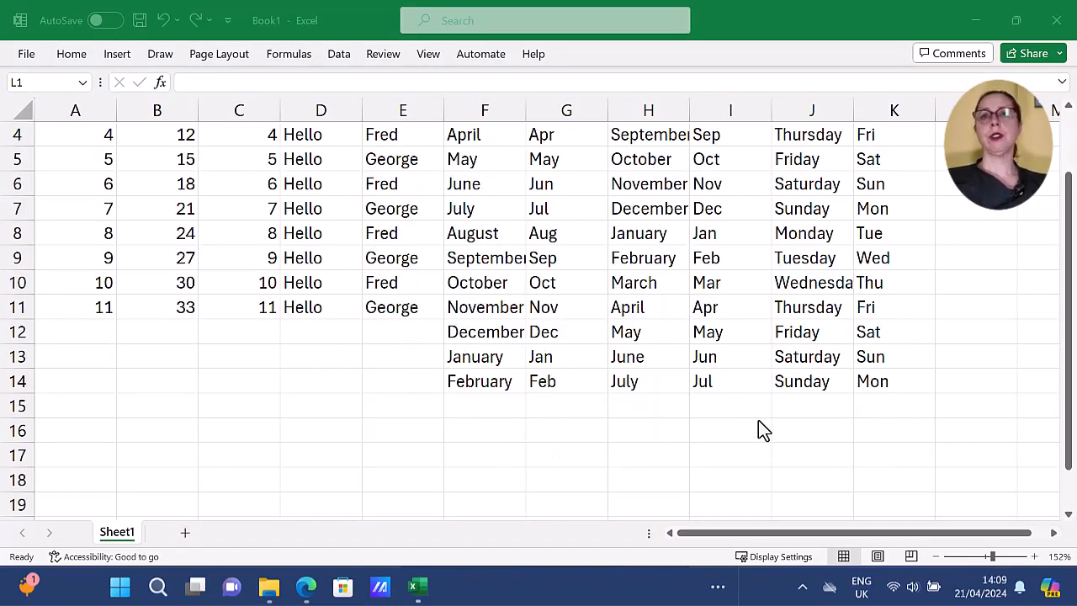
pyautogui.scroll(-1, 759, 430)
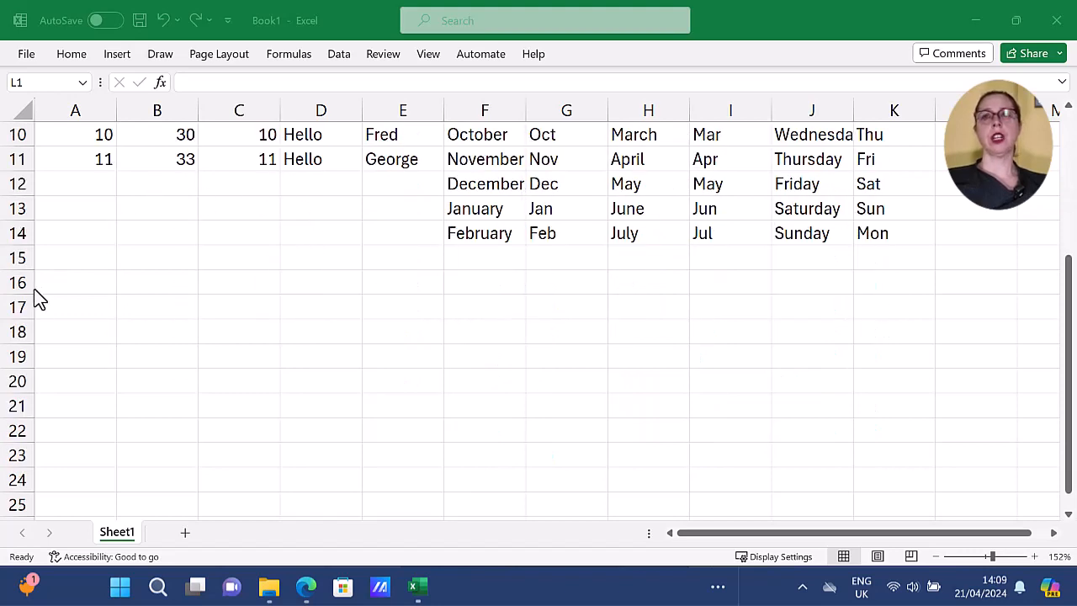
pyautogui.click(47, 304)
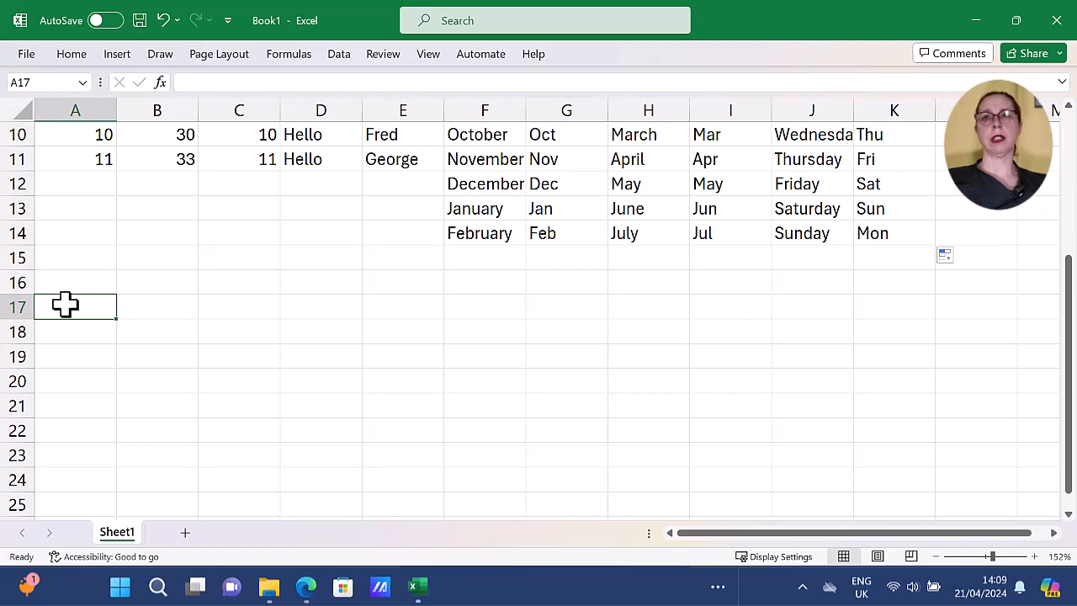
pyautogui.write('Qtr')
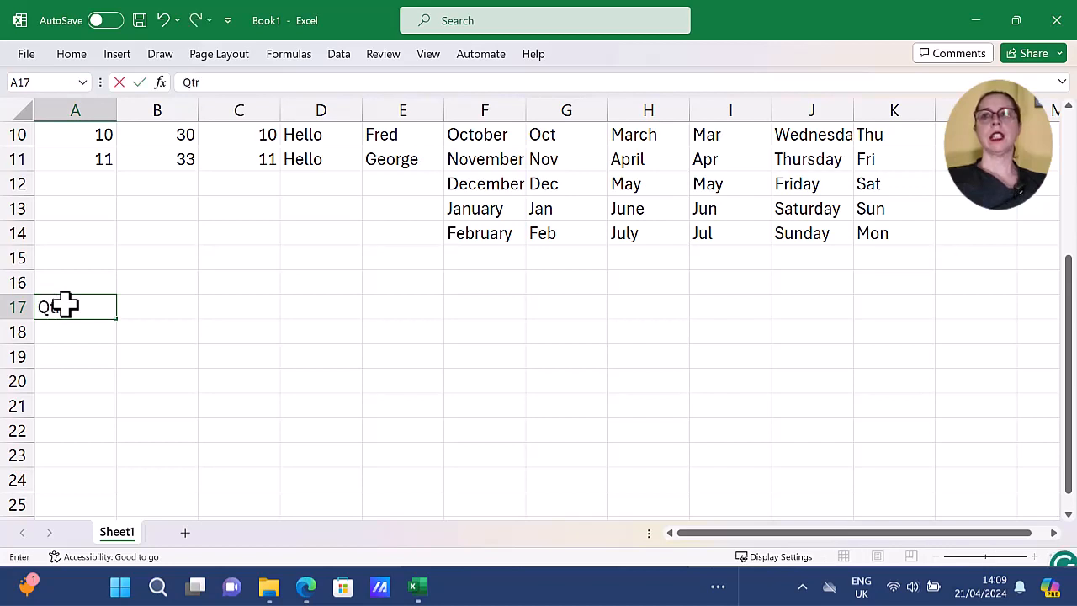
pyautogui.write('1')
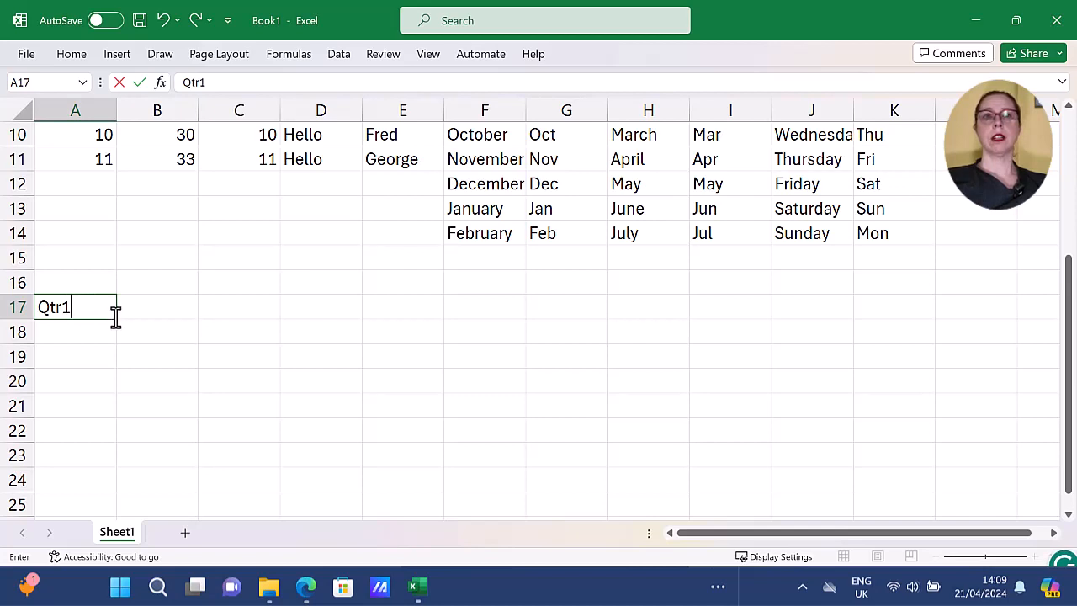
pyautogui.moveTo(116, 319); pyautogui.dragTo(404, 319)
# Enter 1 in A19 and 2 in B19, and extend the number series across to D19.
pyautogui.click(89, 356)
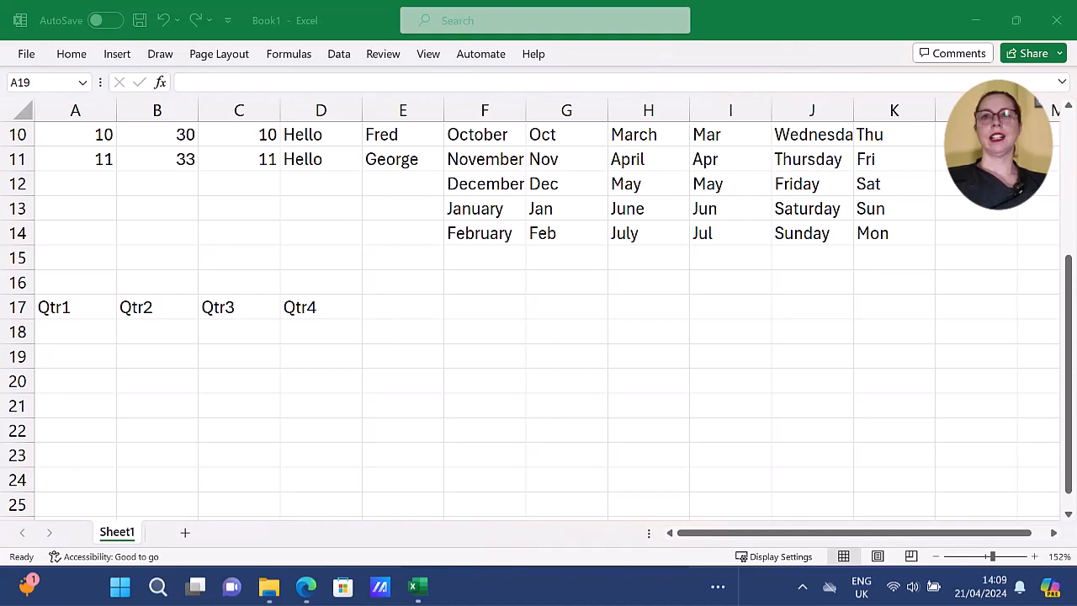
pyautogui.click(89, 360)
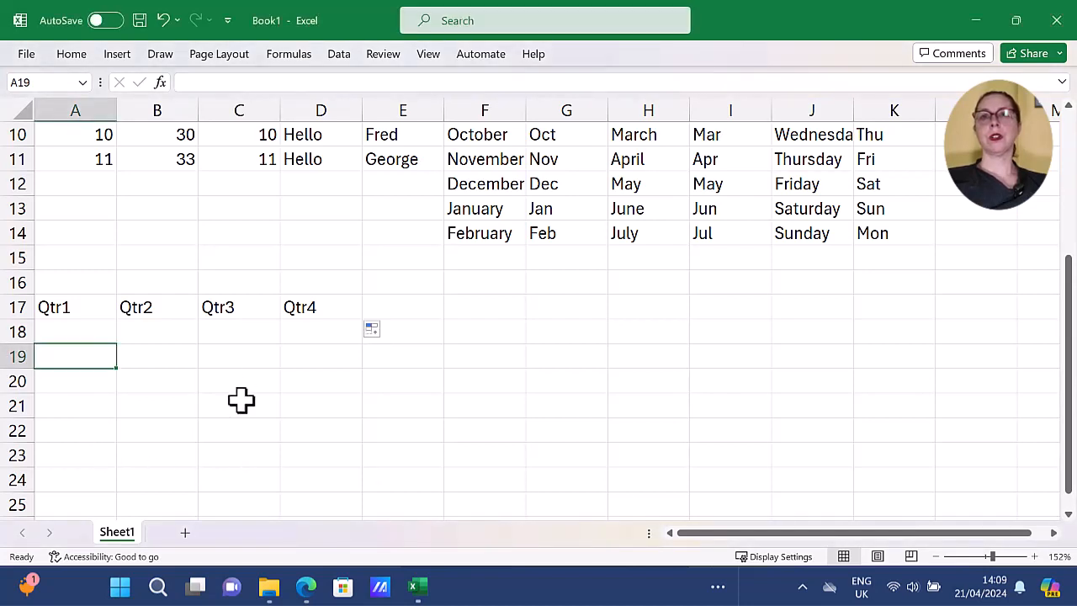
pyautogui.write('1')
pyautogui.press('Tab')
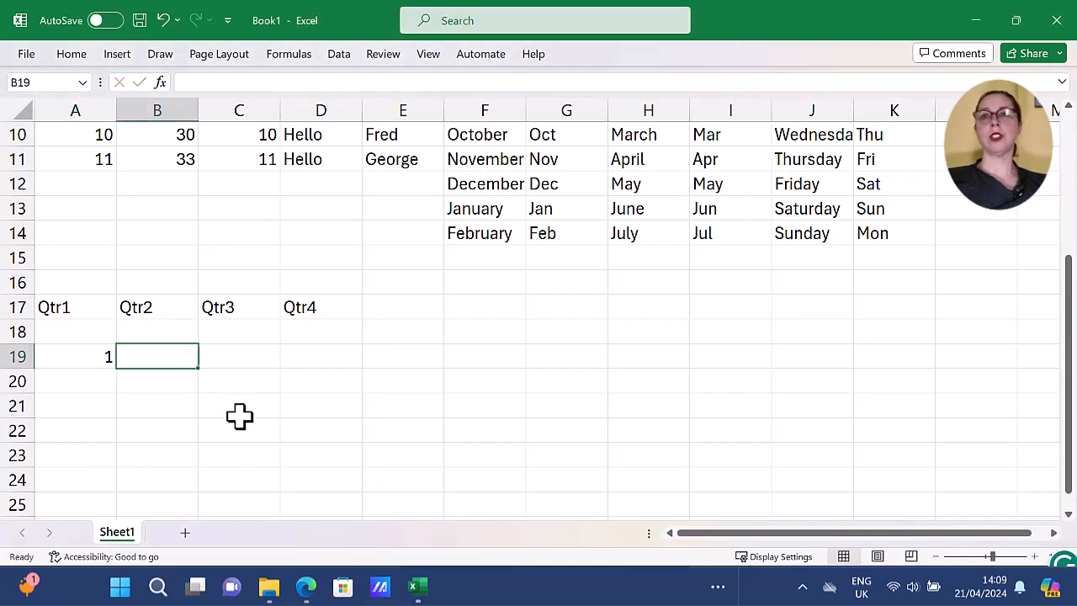
pyautogui.write('2')
pyautogui.hotkey('shift', 'Tab')
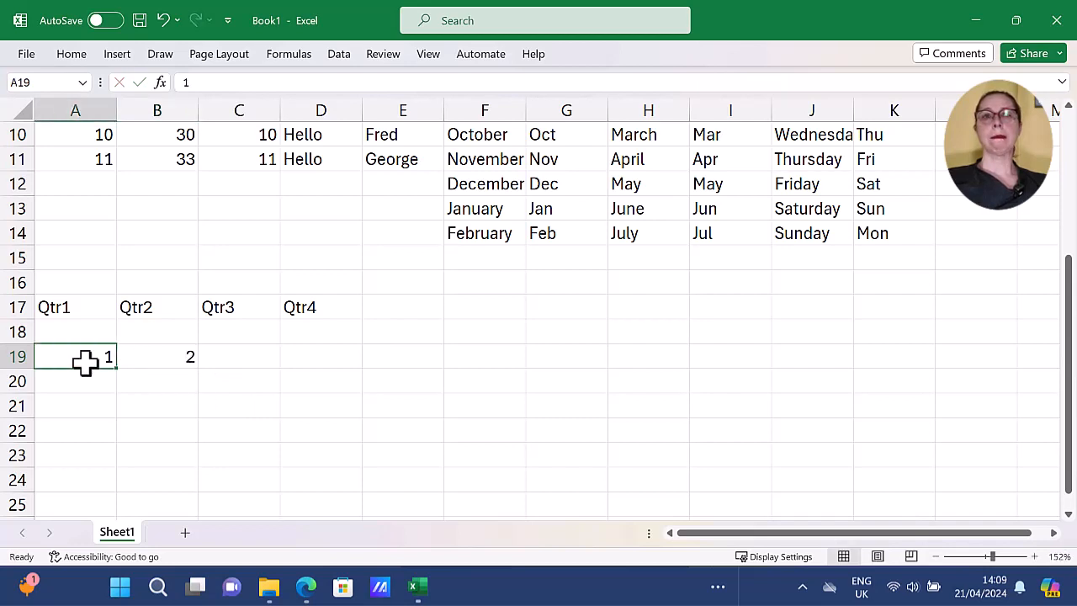
pyautogui.moveTo(85, 361); pyautogui.dragTo(349, 372)
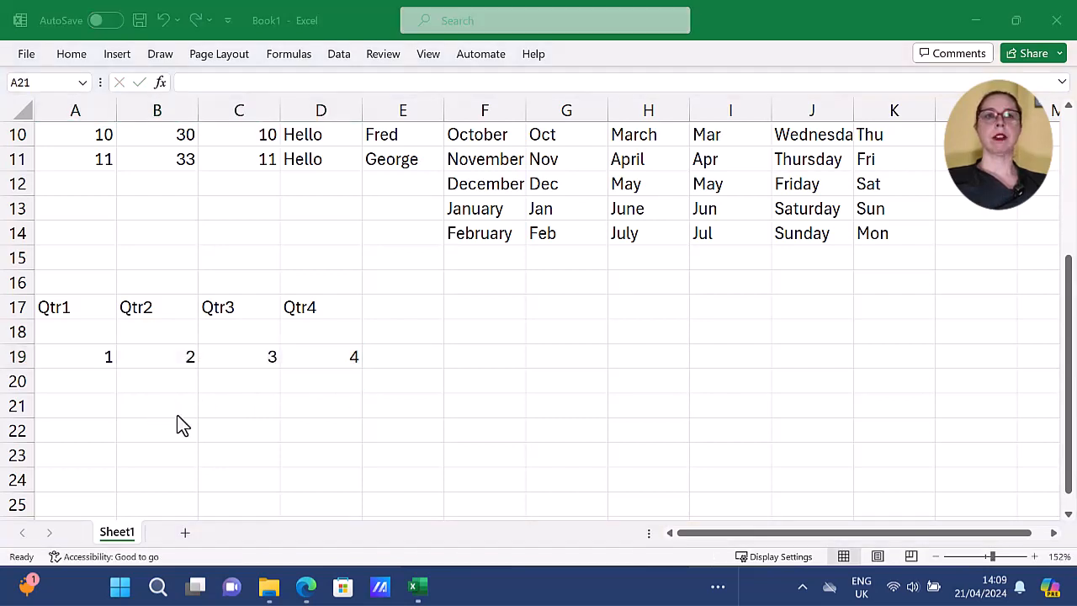
# Enter 1 in cell A21, copy it down to A31 and switch the fill option to Fill Series.
pyautogui.scroll(-2, 180, 424)
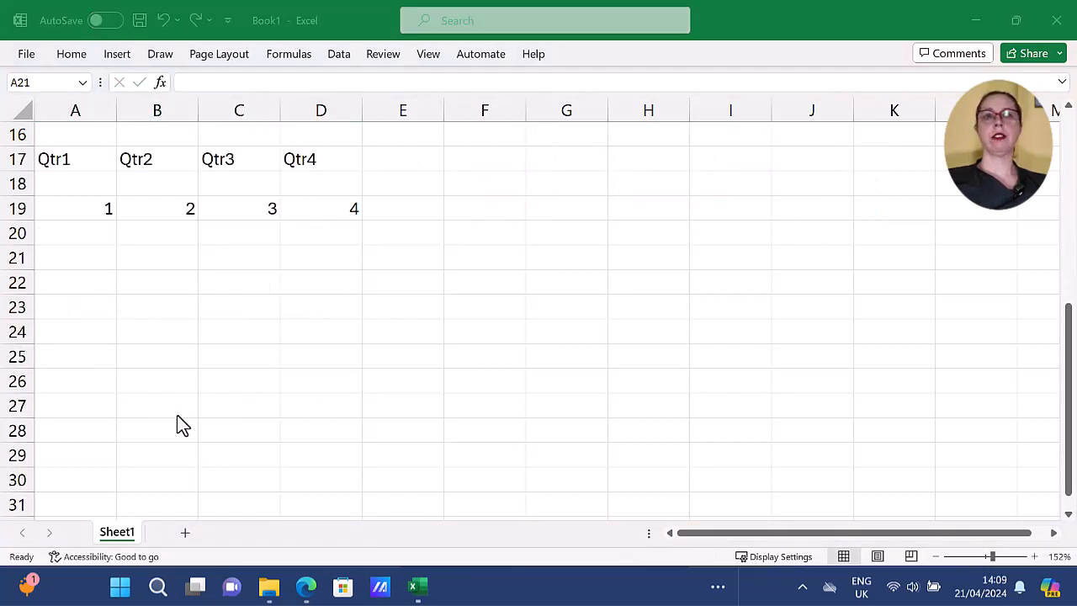
pyautogui.scroll(-1, 180, 423)
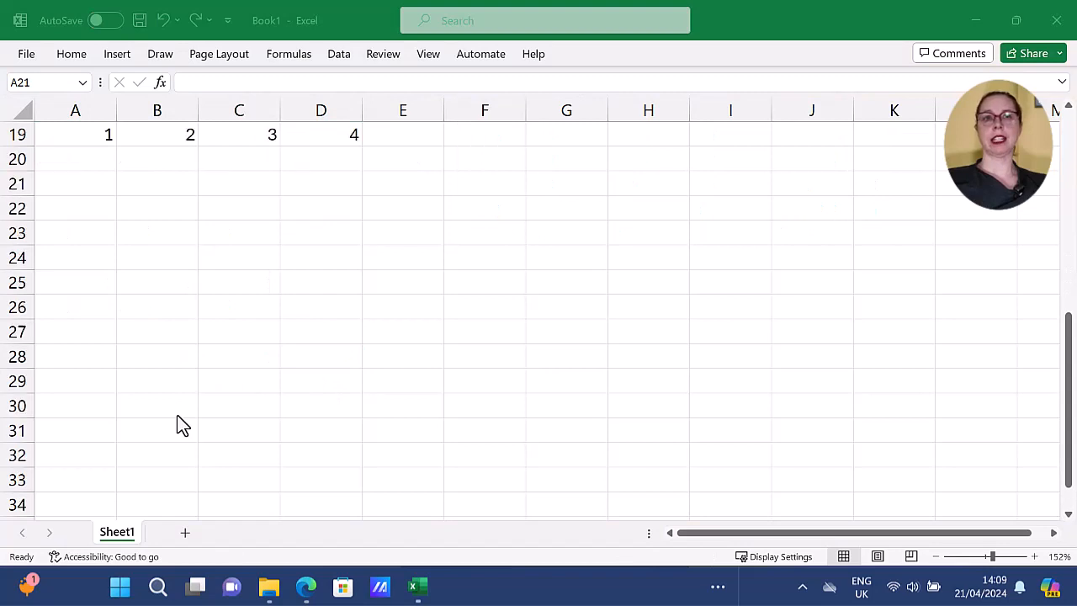
pyautogui.click(81, 189)
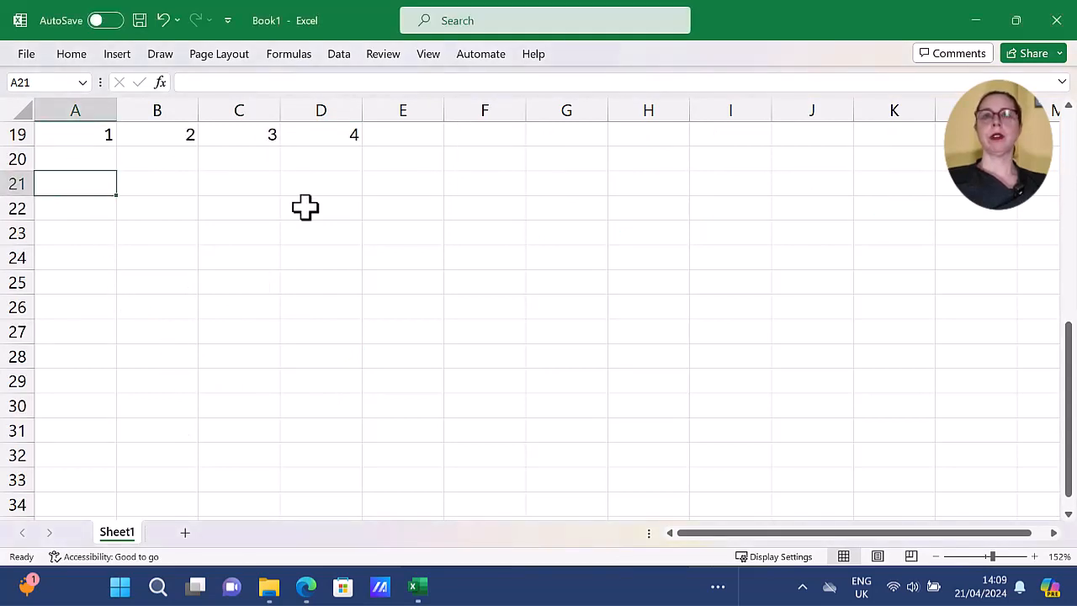
pyautogui.write('1')
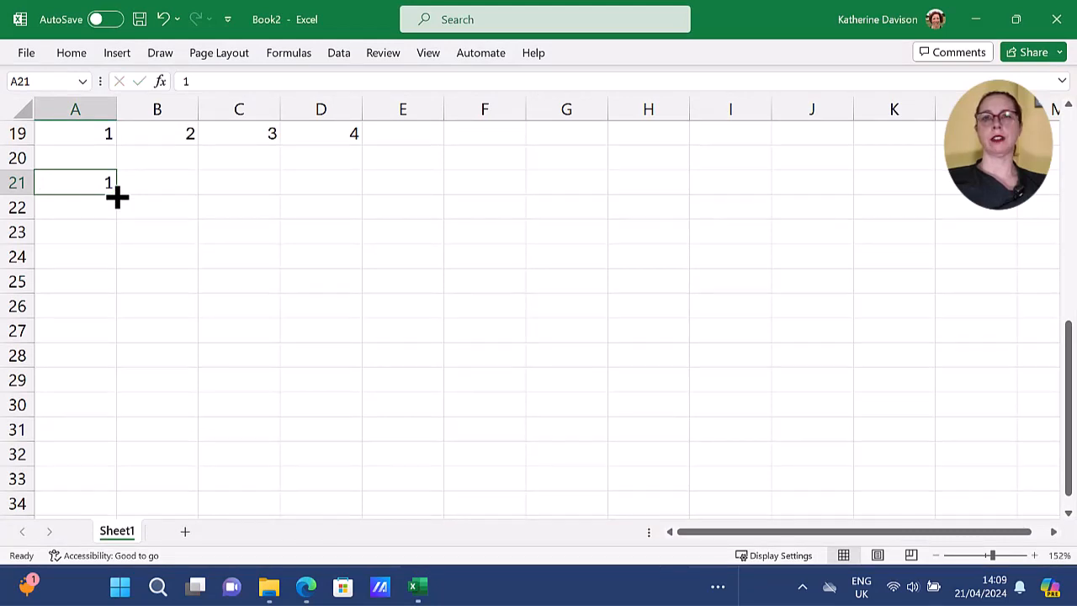
pyautogui.moveTo(117, 196); pyautogui.dragTo(100, 434)
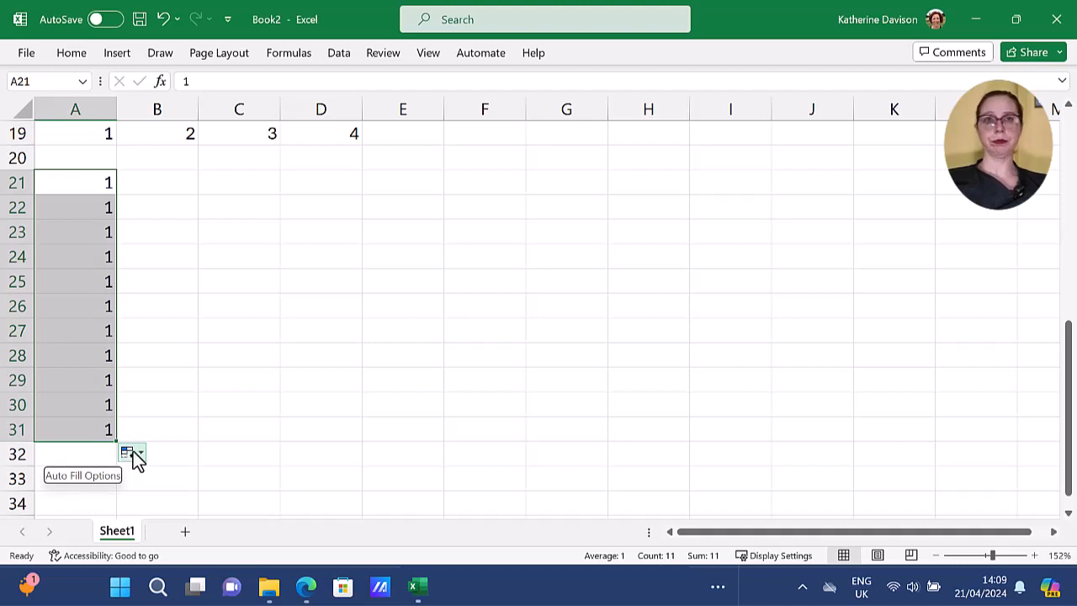
pyautogui.click(139, 453)
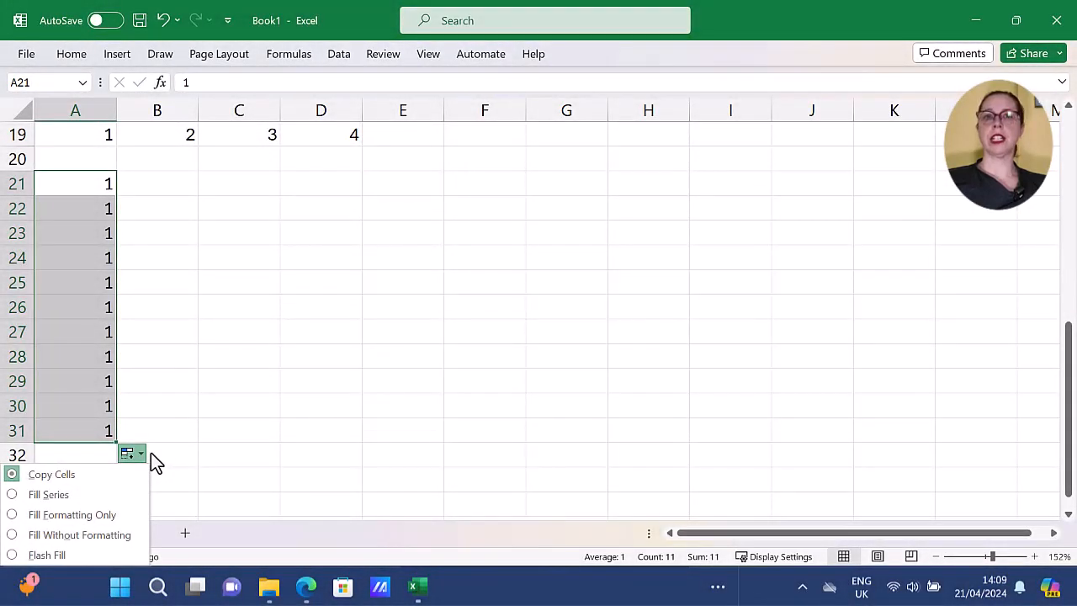
pyautogui.click(81, 500)
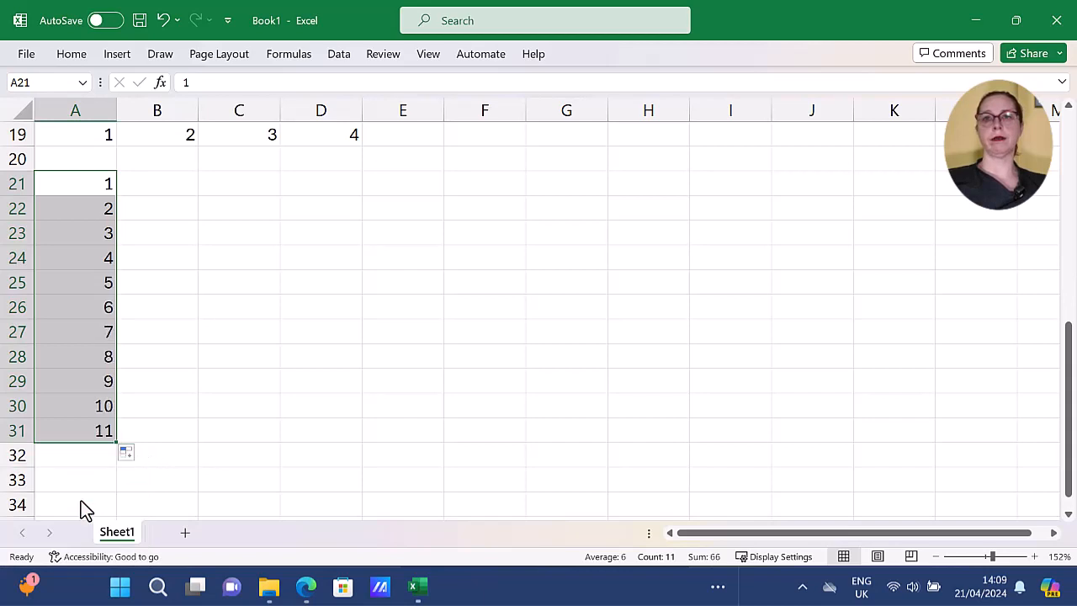
# Enter the date 01/01/2011 in cell C21 and fill it down to C31 with the Fill Weekdays option.
pyautogui.click(224, 183)
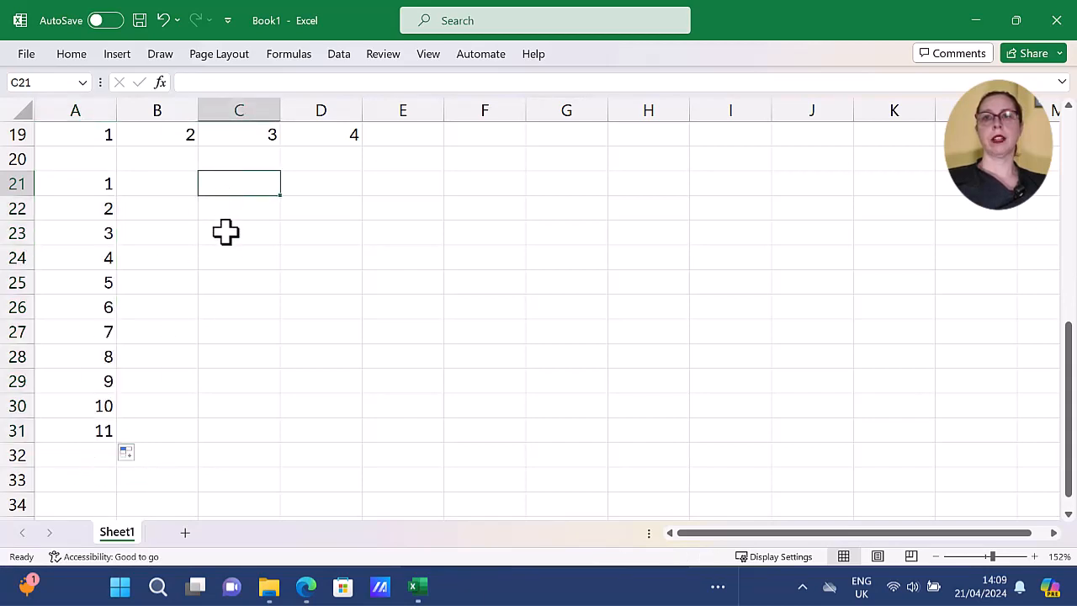
pyautogui.write('01')
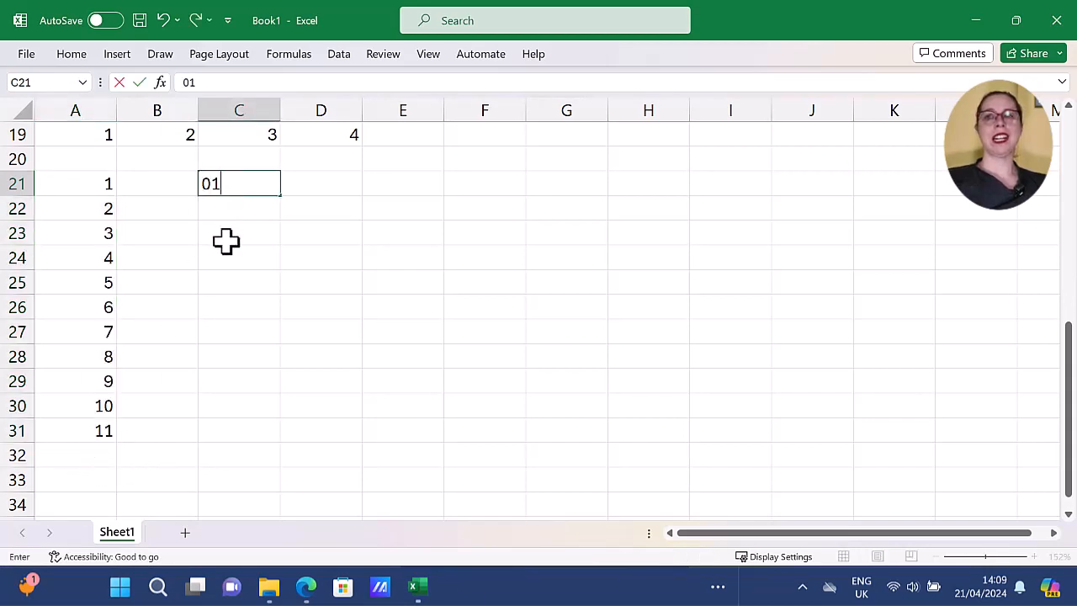
pyautogui.write('/01/2011')
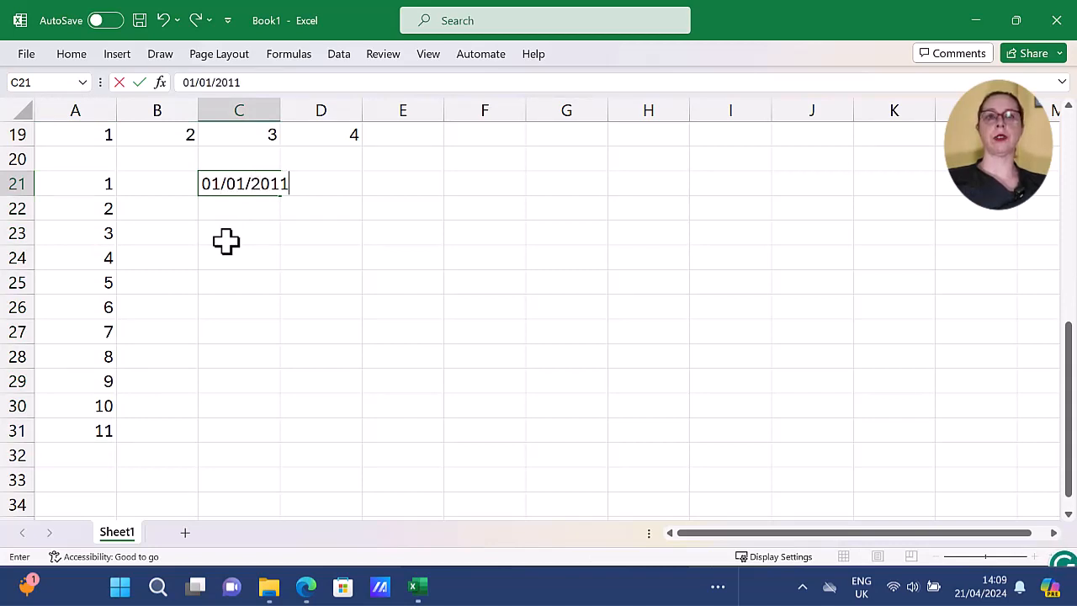
pyautogui.press('Return')
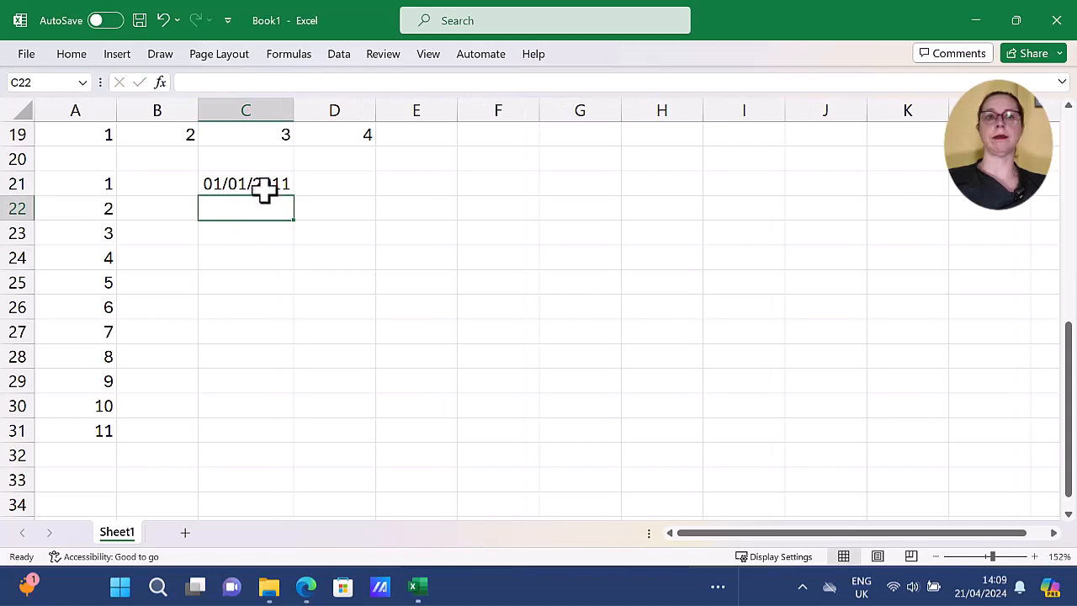
pyautogui.click(263, 189)
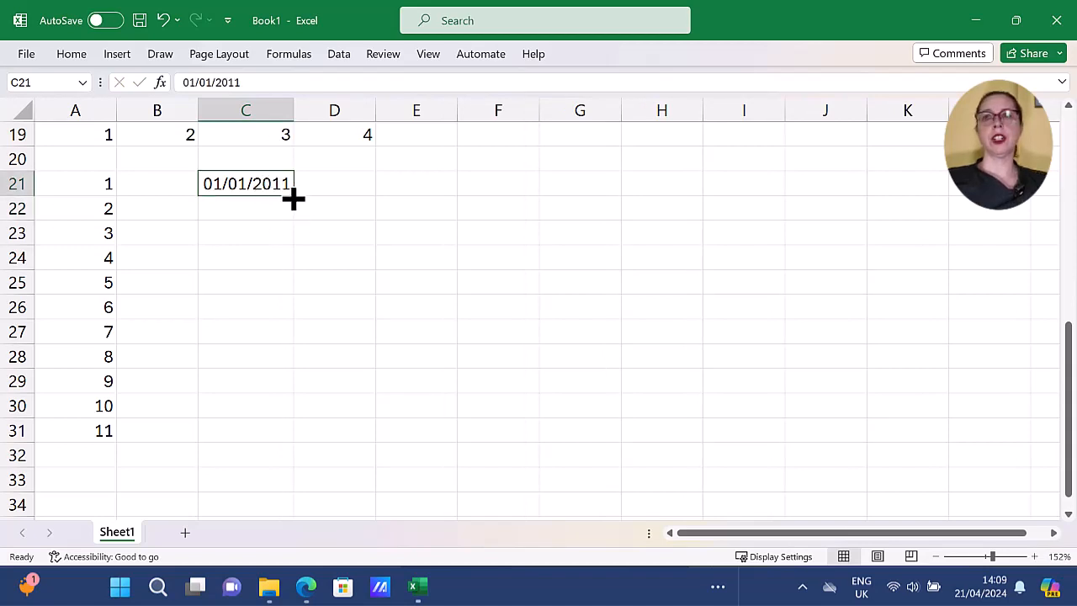
pyautogui.moveTo(293, 197); pyautogui.dragTo(287, 450)
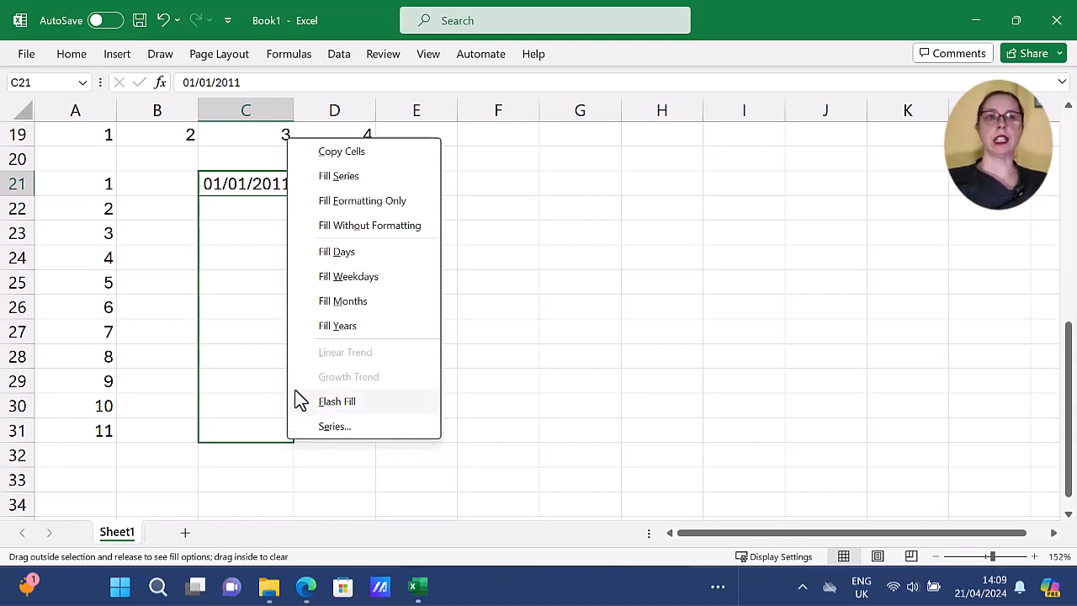
pyautogui.click(363, 276)
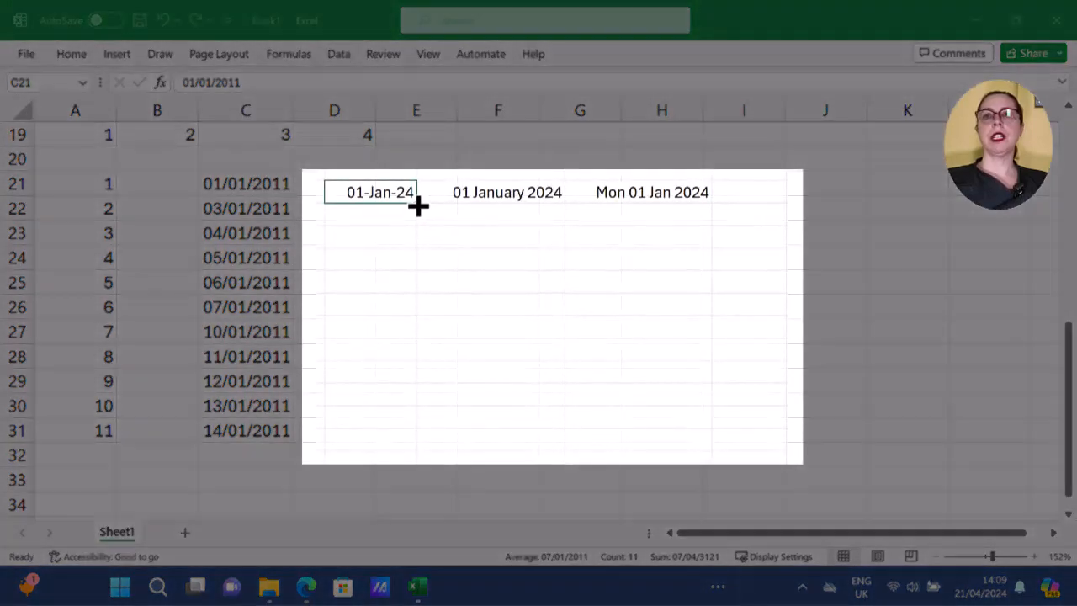
# Auto-fill the 01-Jan-24 date down ten more rows and change the fill option to Fill Weekdays.
pyautogui.moveTo(417, 205); pyautogui.dragTo(423, 428)
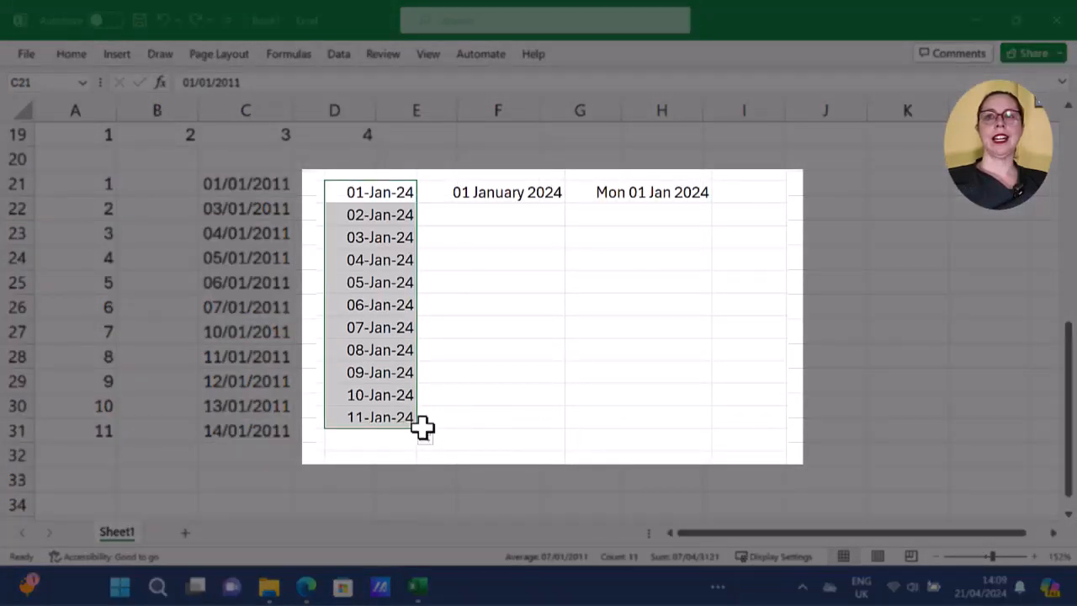
pyautogui.click(428, 438)
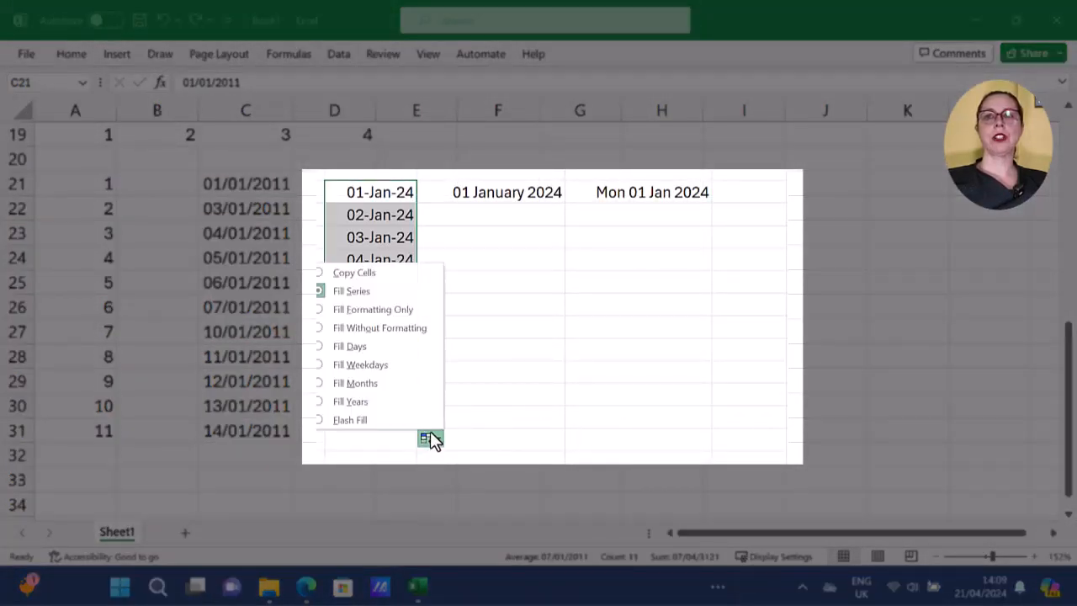
pyautogui.click(394, 366)
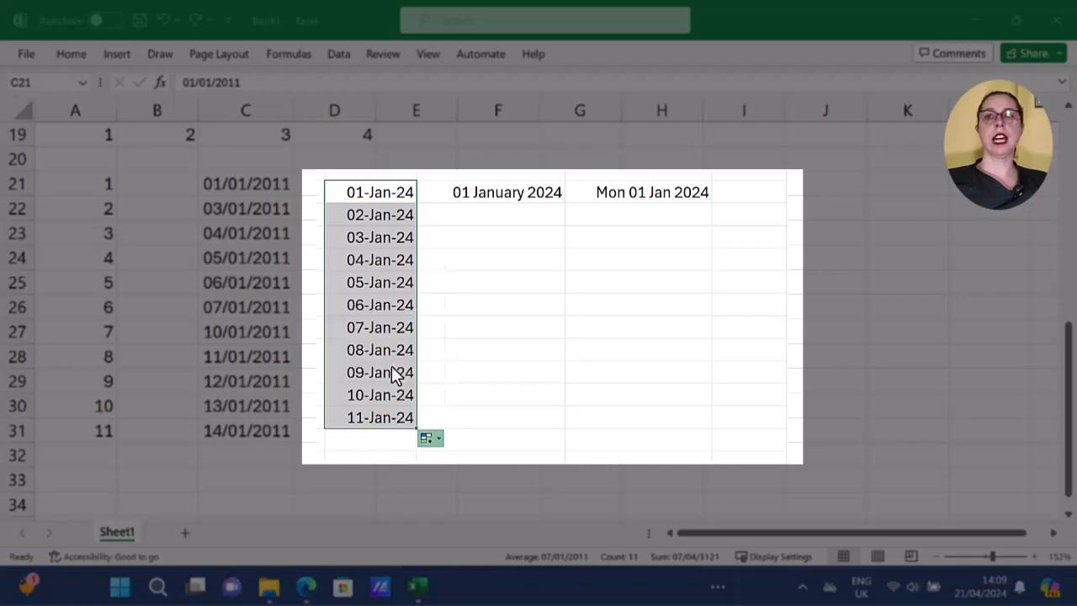
# Fill the 01 January 2024 date down to the last filled row of the neighbouring column, using weekdays only.
pyautogui.click(553, 200)
pyautogui.moveTo(565, 205); pyautogui.dragTo(536, 428)
pyautogui.click(603, 283)
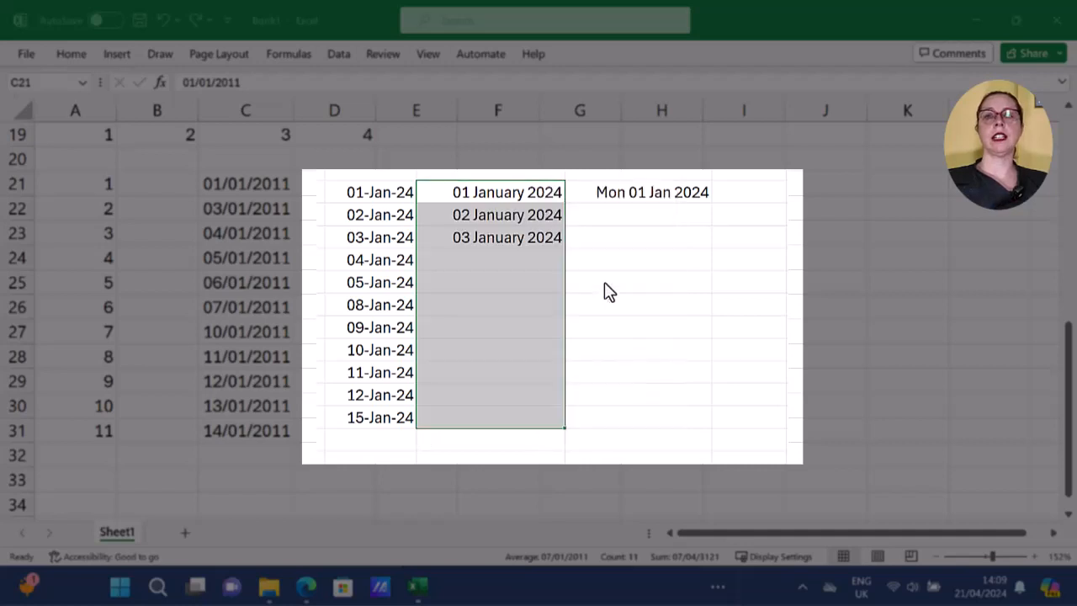
# Auto-fill the Mon 01 Jan 2024 date down to the neighbouring column's last row and choose a different date fill option.
pyautogui.click(705, 196)
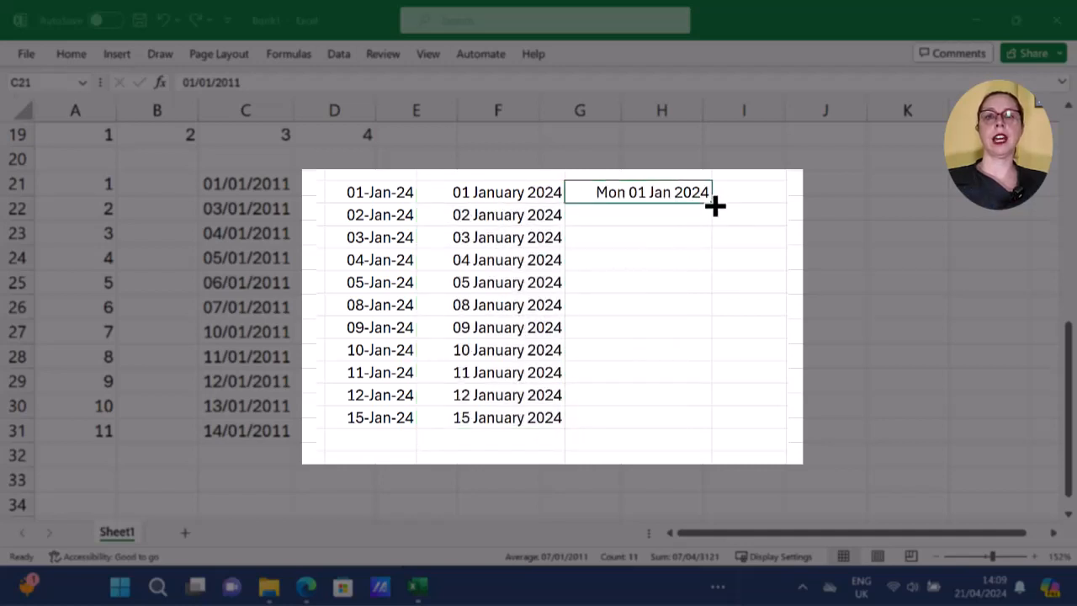
pyautogui.doubleClick(715, 205)
pyautogui.click(720, 436)
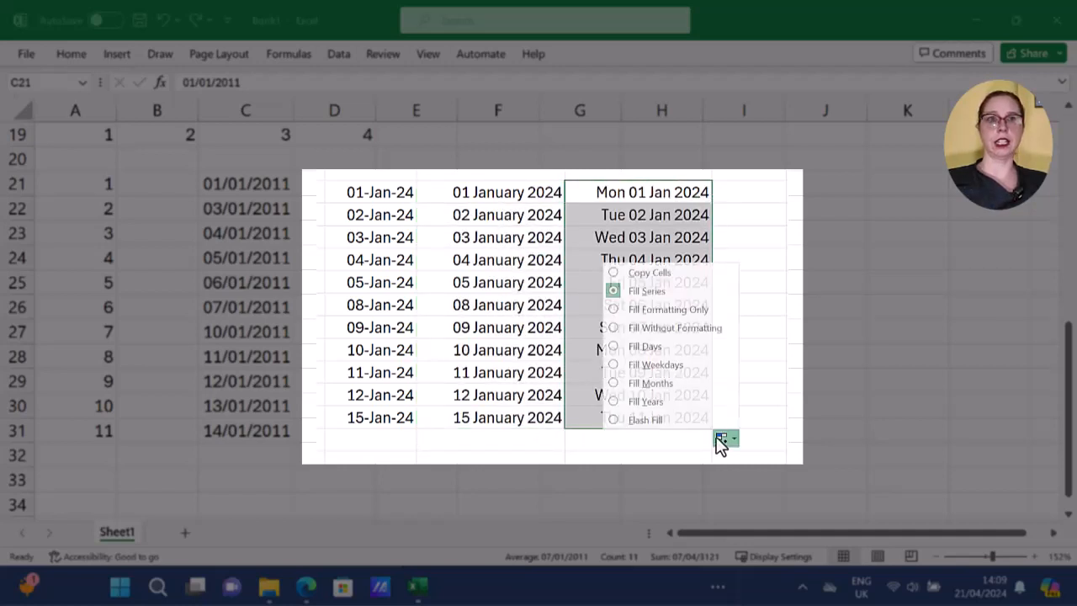
pyautogui.click(693, 378)
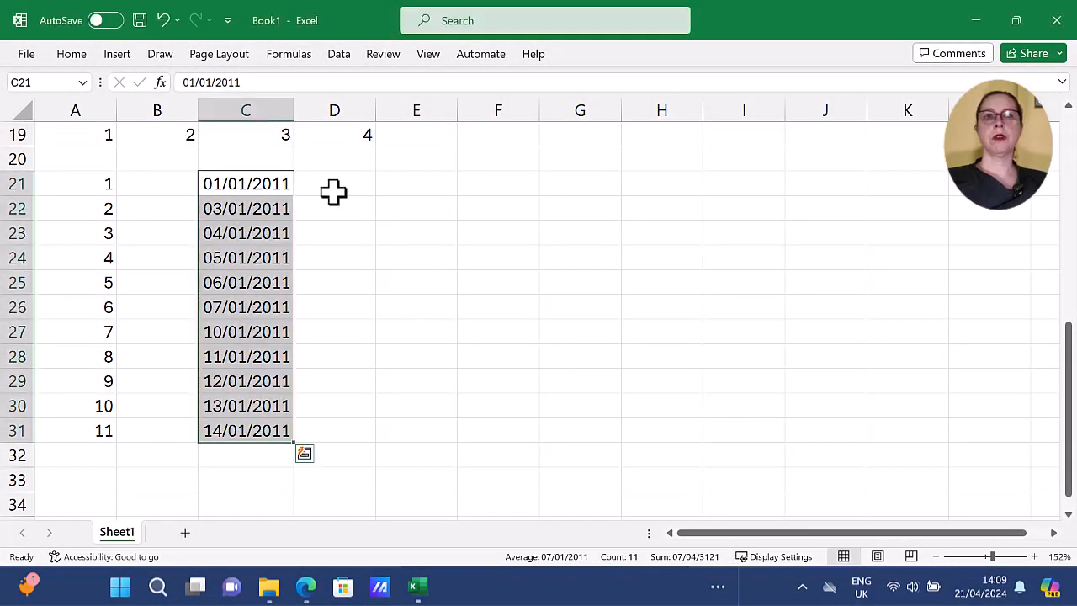
# Enter 1 in cell D21 and extend its fill down to D31, opening the Series settings for that range.
pyautogui.click(334, 185)
pyautogui.write('1')
pyautogui.press('Return')
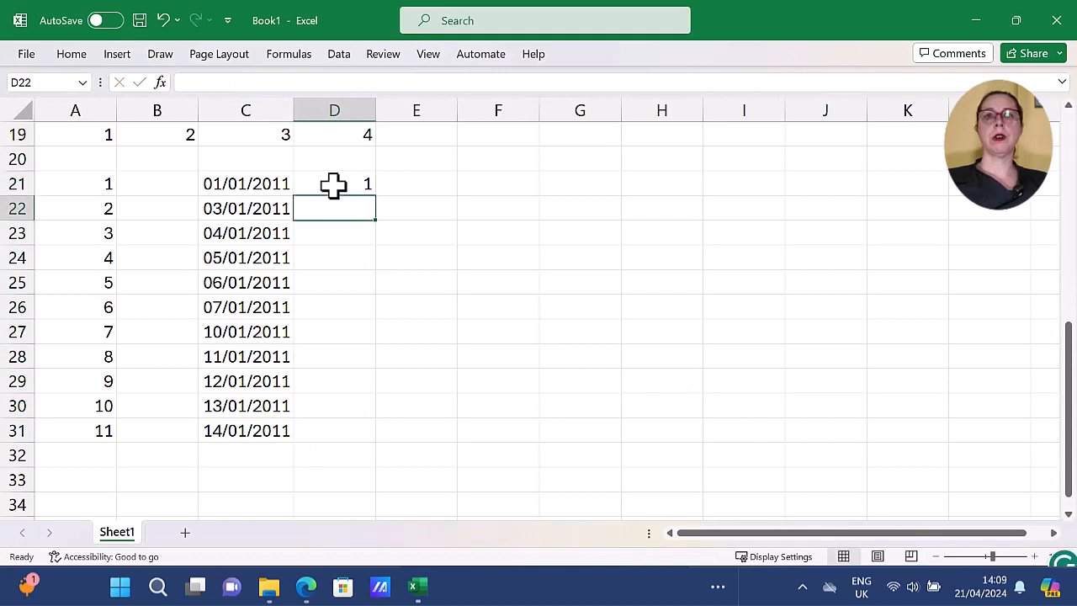
pyautogui.click(334, 185)
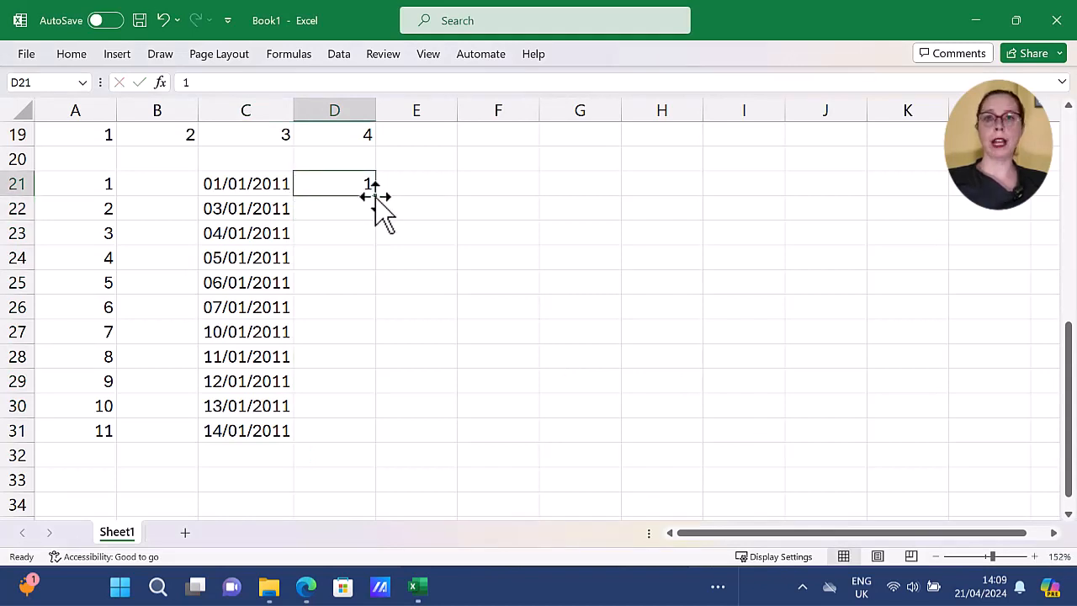
pyautogui.moveTo(374, 197); pyautogui.dragTo(378, 442)
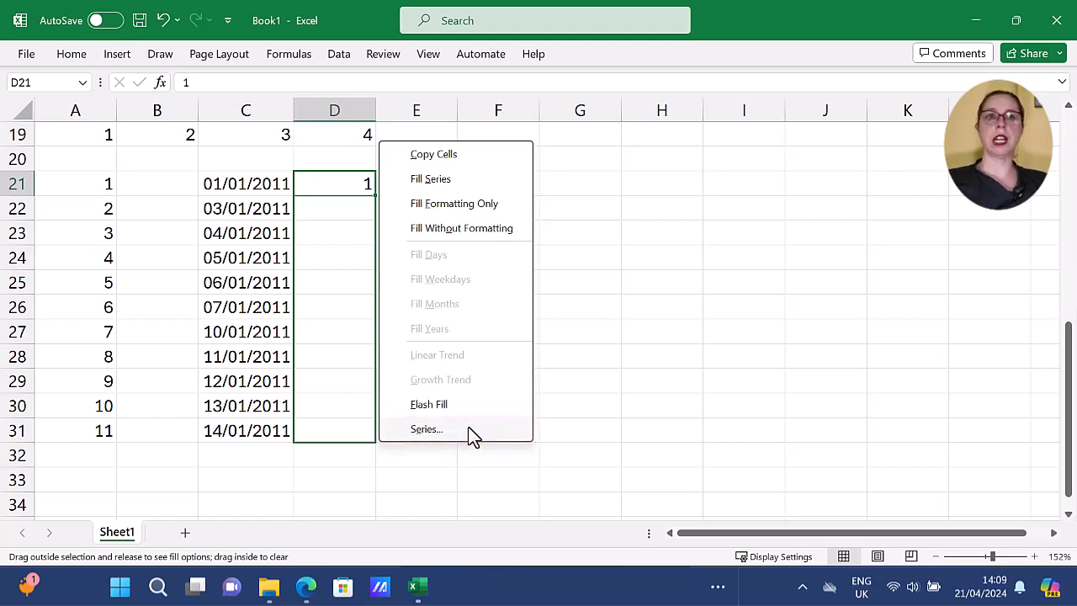
pyautogui.click(426, 429)
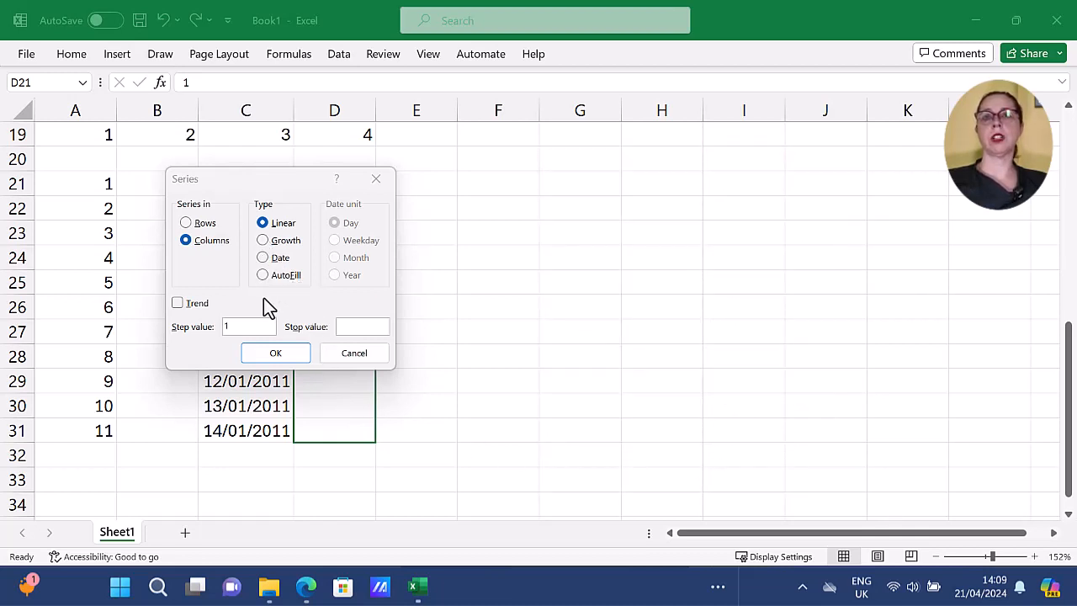
# Fill D21:D31 with a linear column series using a step value of 2 and a stop value of 10.
pyautogui.click(228, 327)
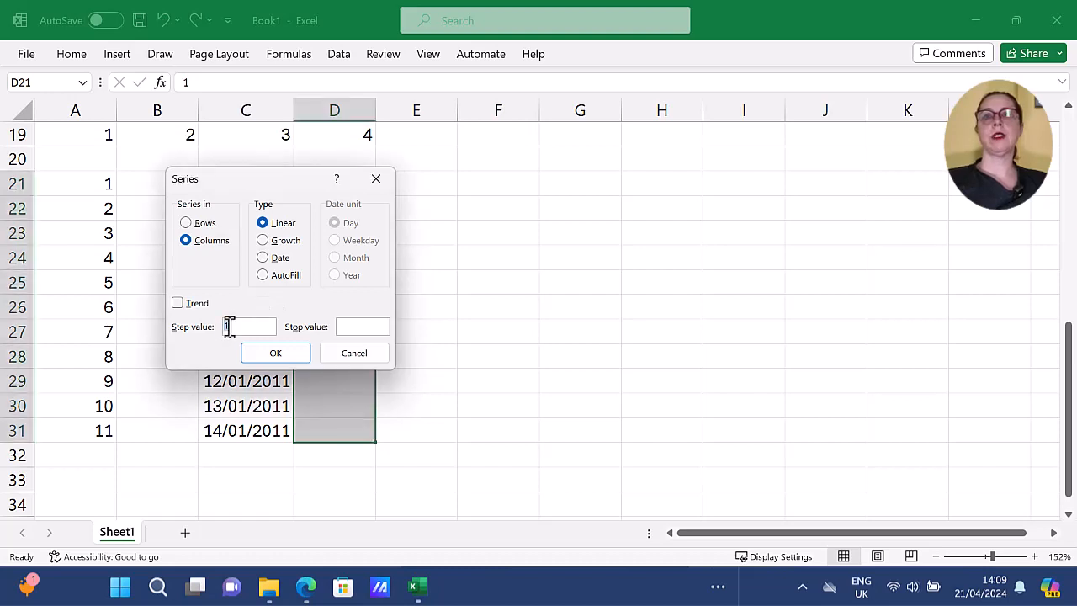
pyautogui.press('BackSpace')
pyautogui.write('2')
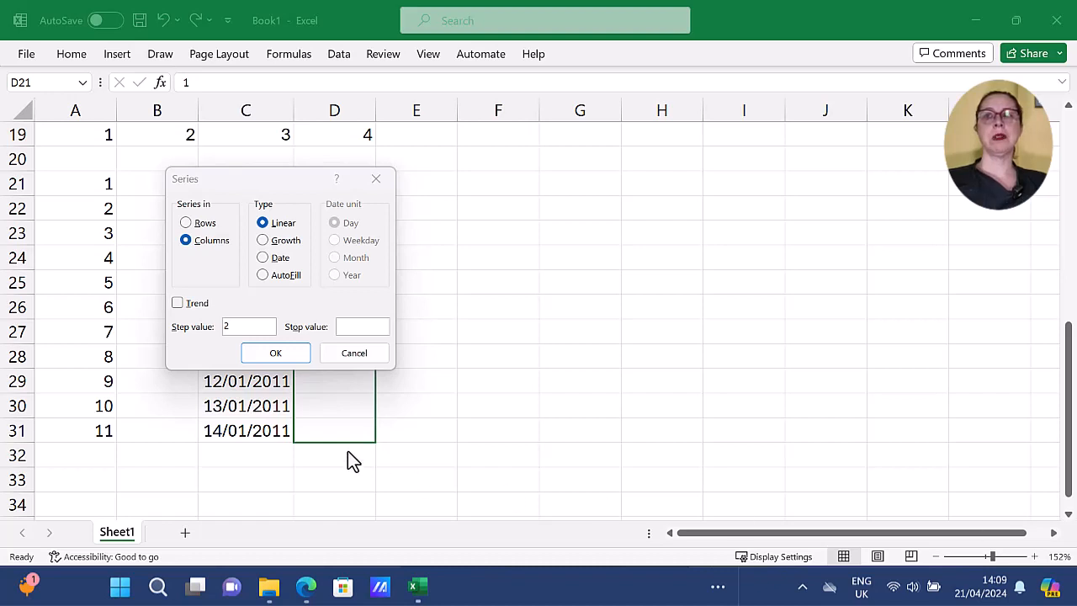
pyautogui.click(364, 325)
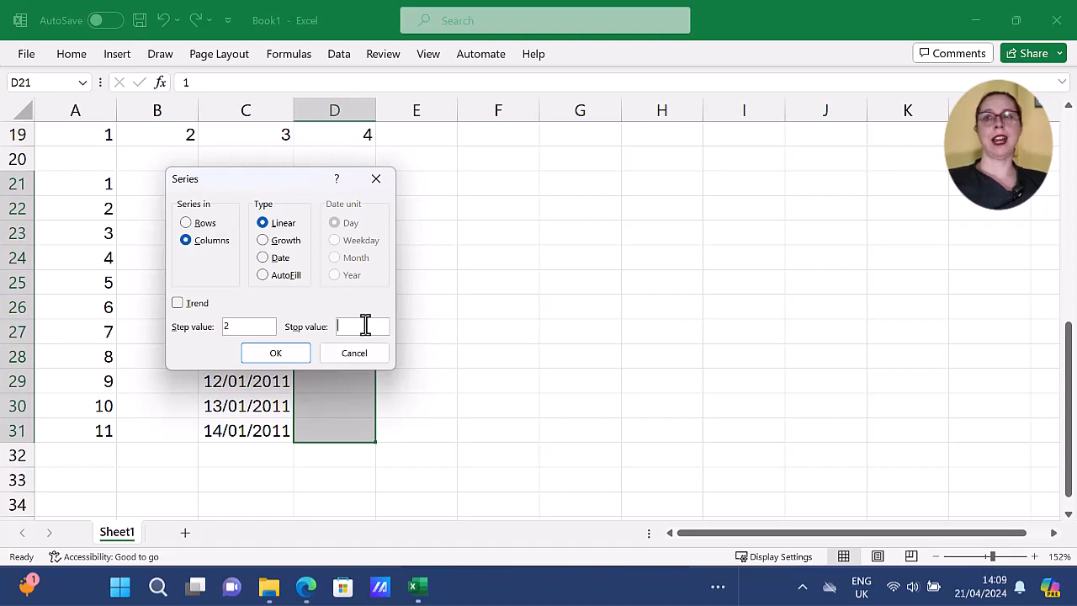
pyautogui.write('10')
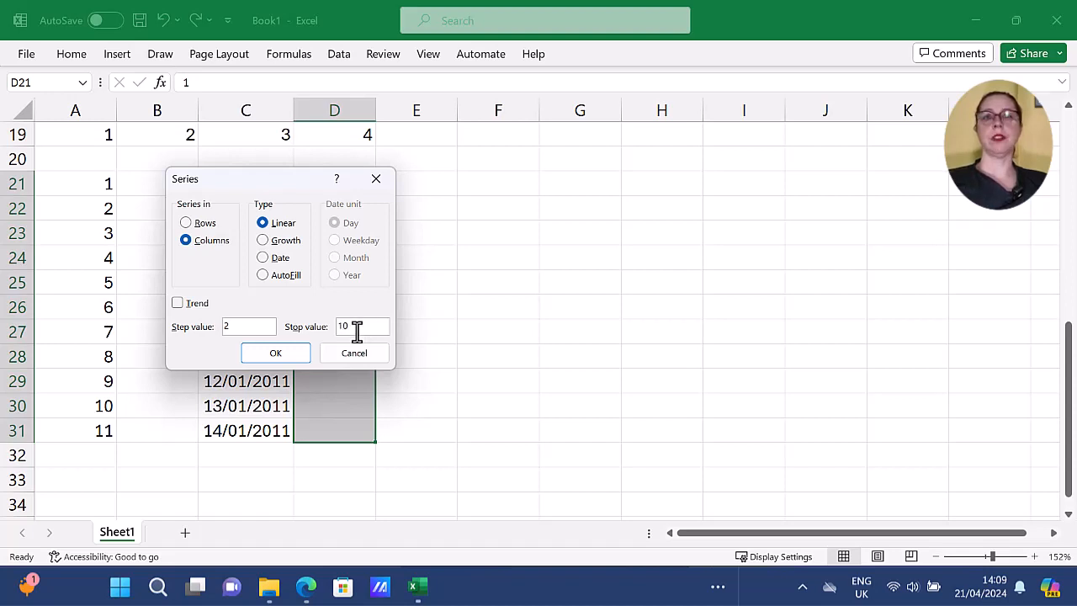
pyautogui.click(301, 353)
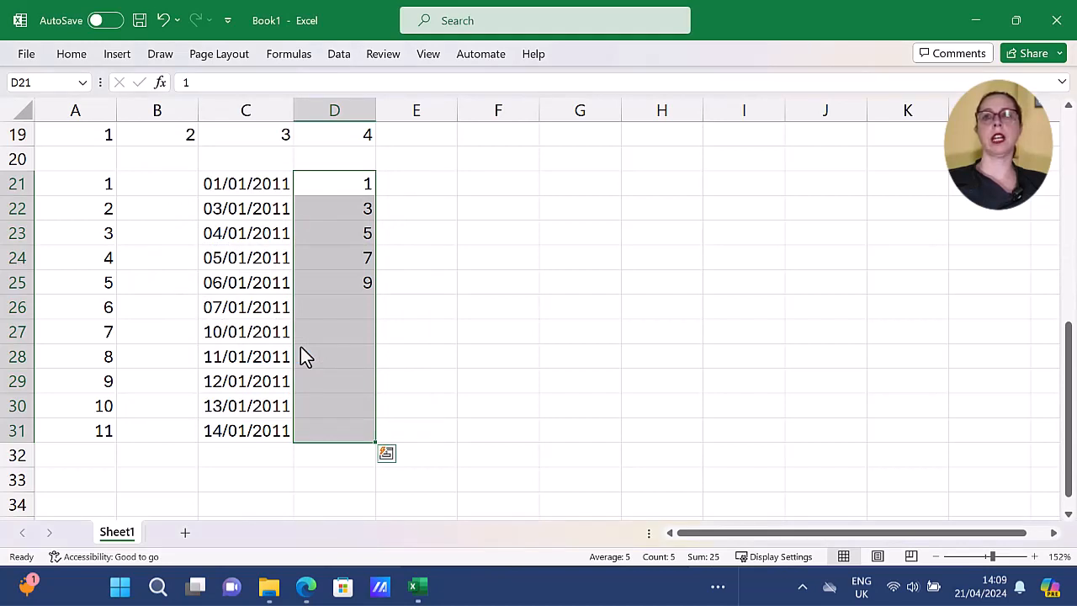
# Enter 2 in cell E21 and fill down to E31 as a linear series with step value 2 and stop value 50.
pyautogui.click(424, 185)
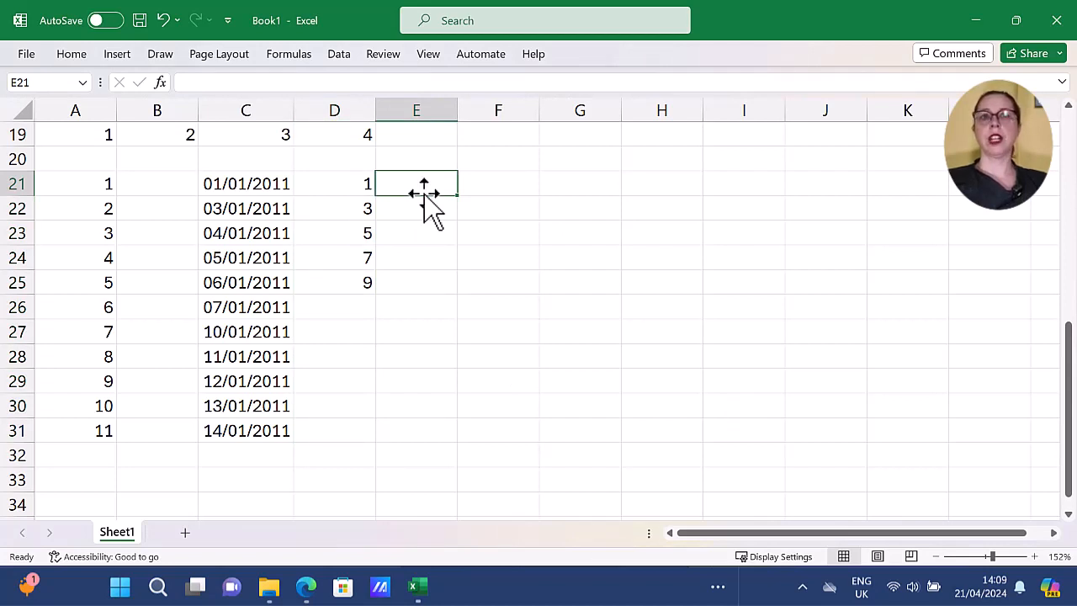
pyautogui.write('2')
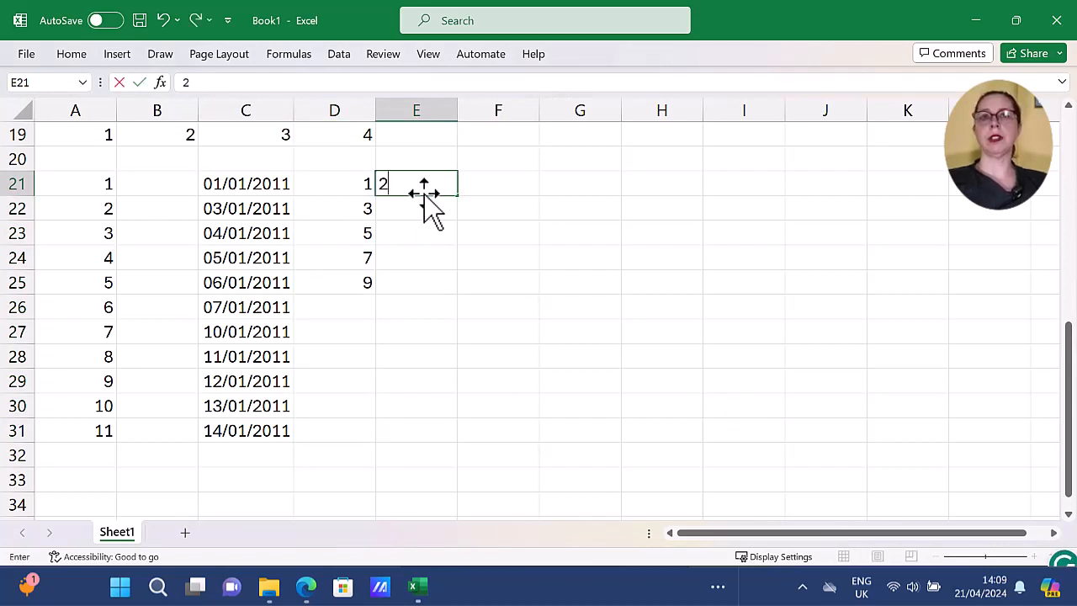
pyautogui.moveTo(457, 196); pyautogui.dragTo(447, 456)
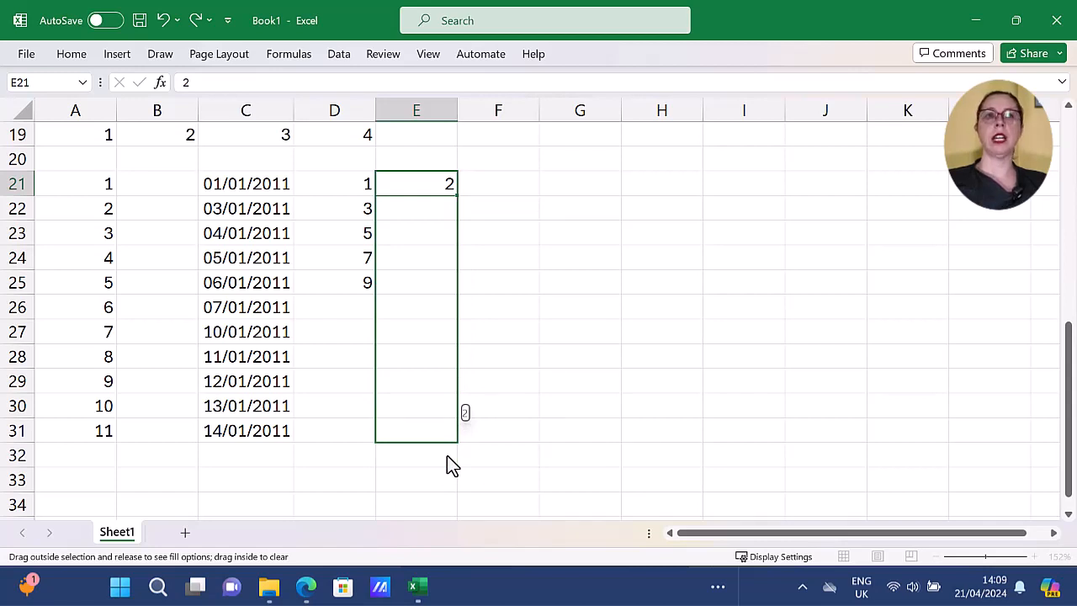
pyautogui.moveTo(447, 455); pyautogui.dragTo(446, 455)
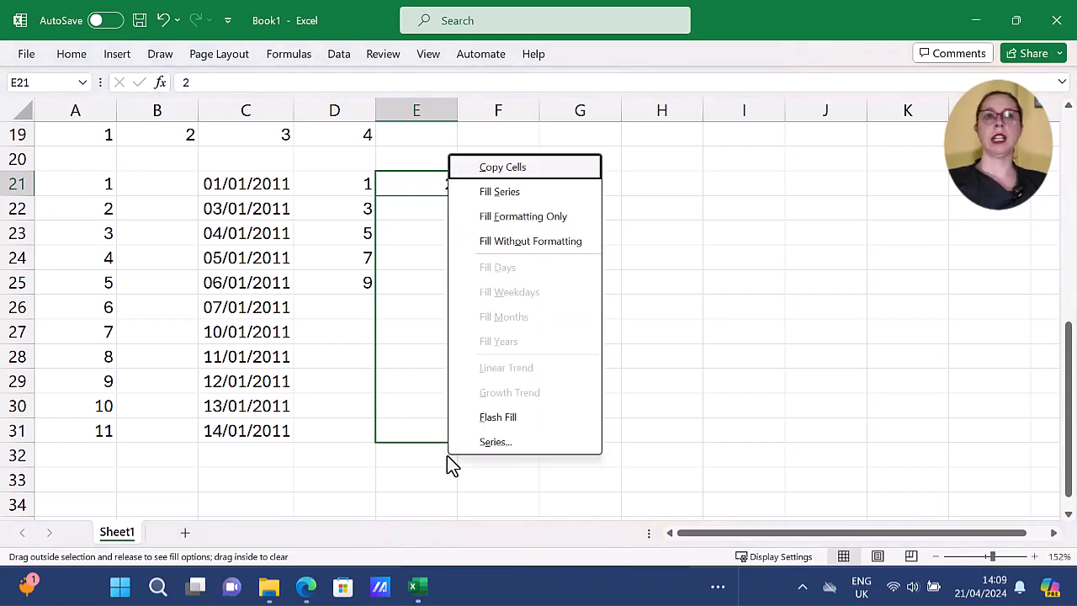
pyautogui.click(501, 443)
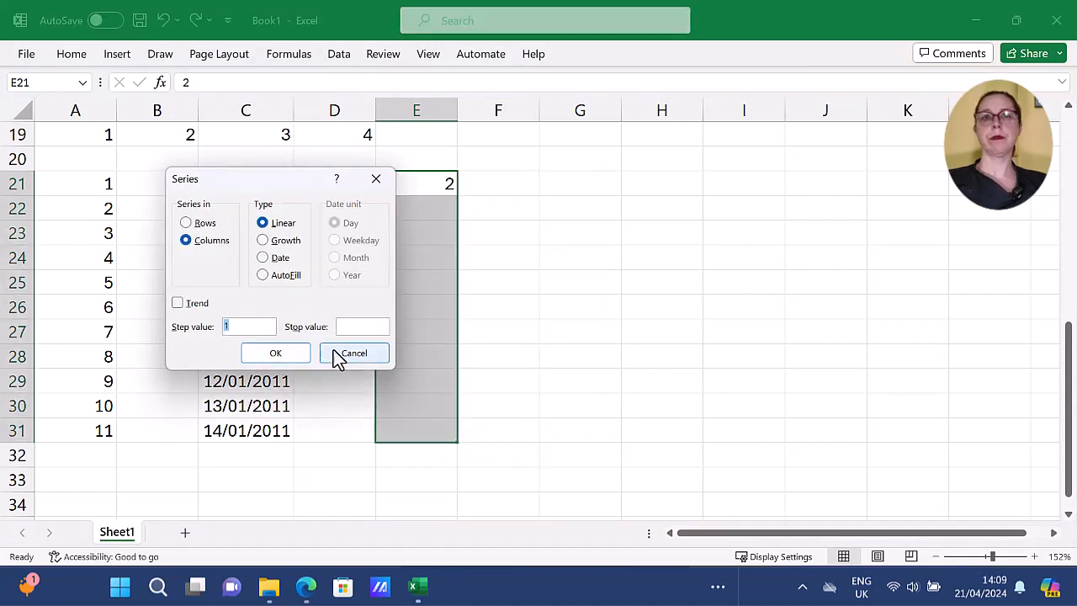
pyautogui.write('2')
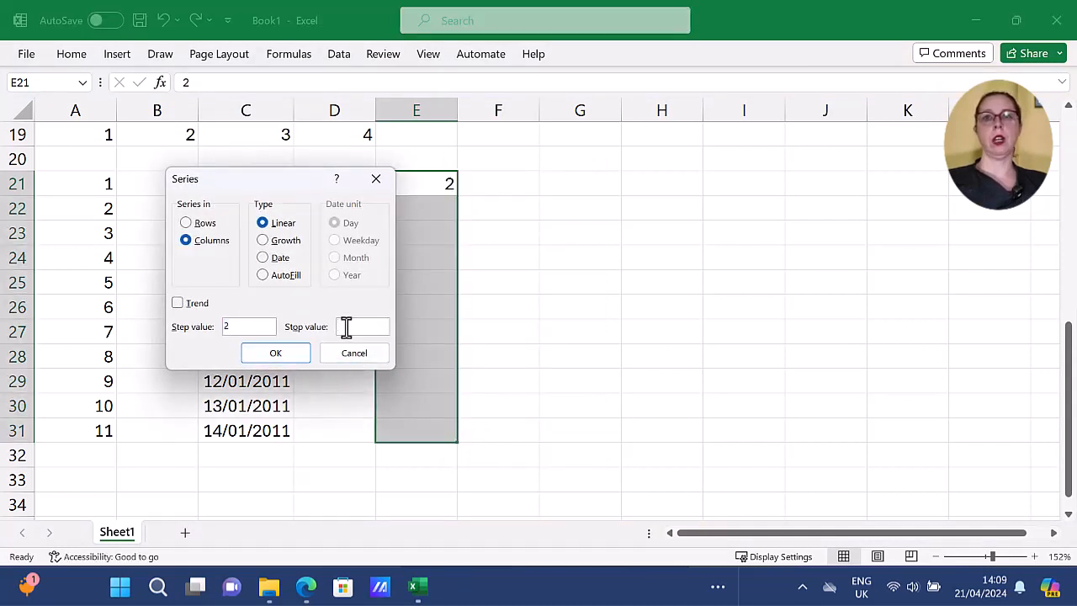
pyautogui.write('50')
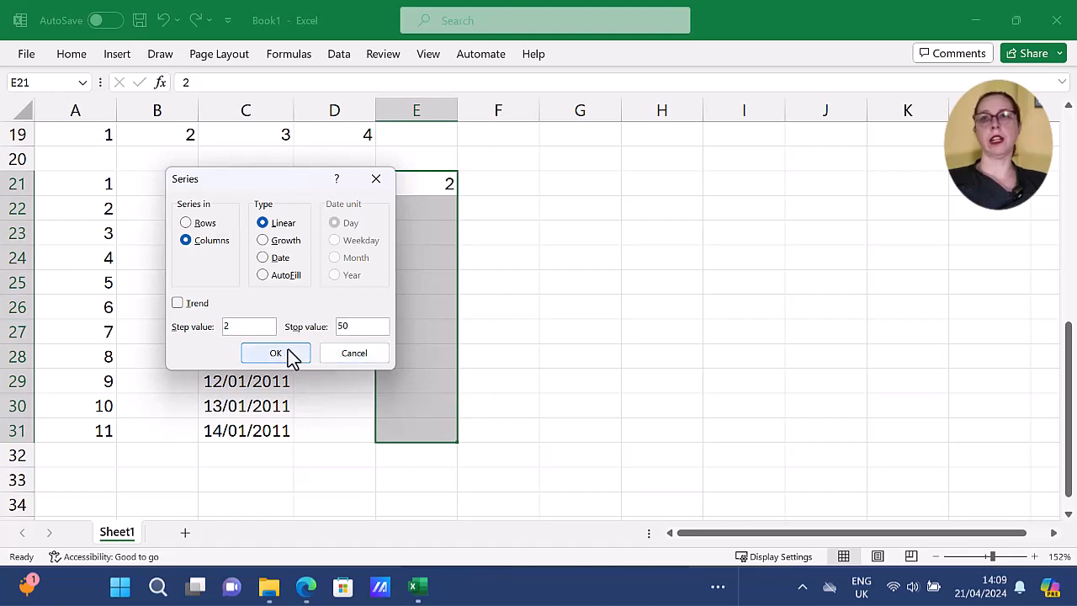
pyautogui.click(291, 356)
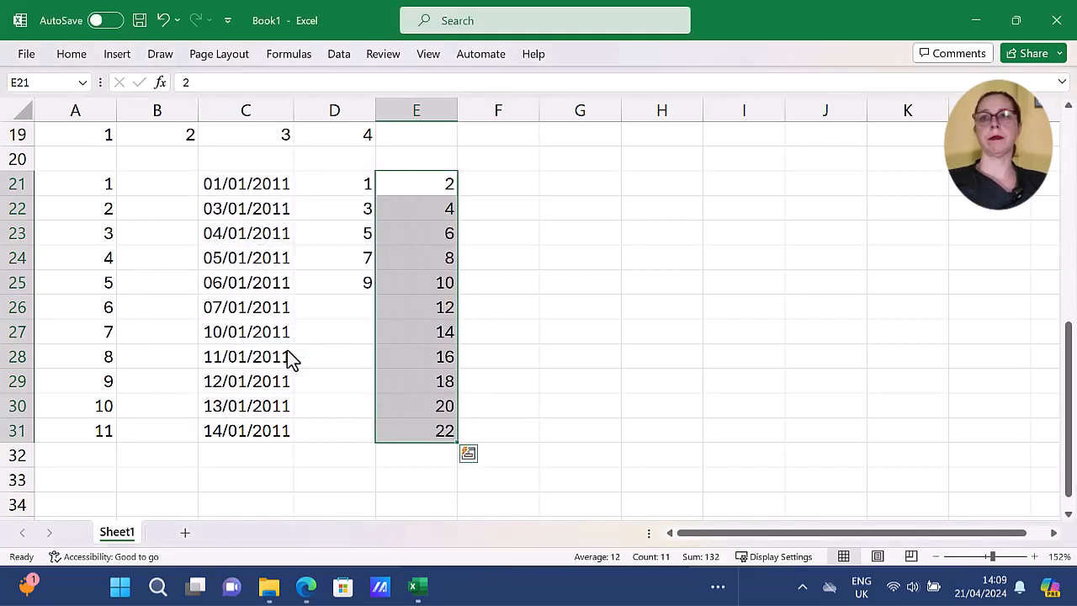
pyautogui.click(493, 424)
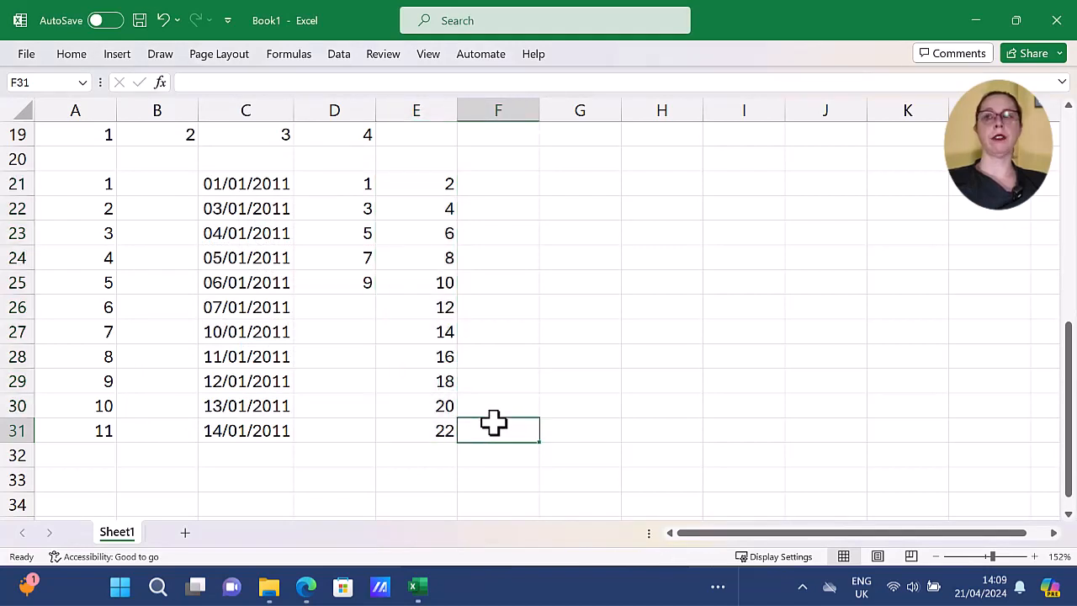